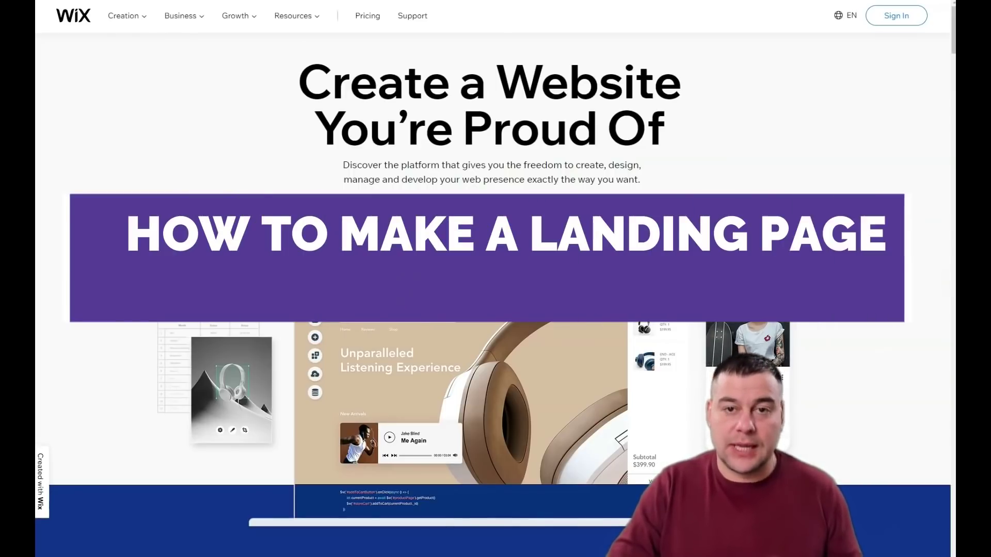
# Step: Look through the Wix homepage from its introduction to the footer, including the editor features, templates and FAQ
pyautogui.scroll(-4, 565, 286)
pyautogui.scroll(-10, 493, 294)
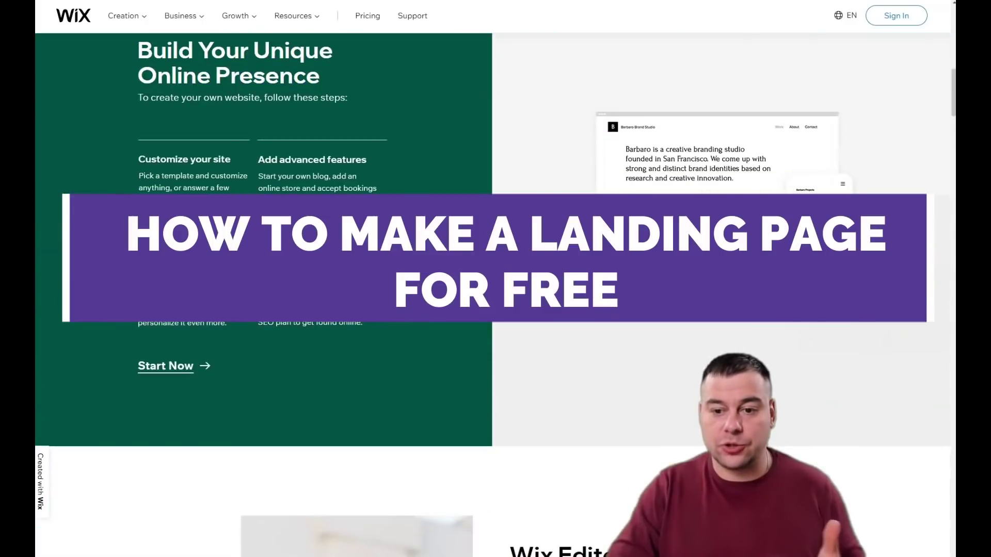
pyautogui.scroll(-9, 496, 278)
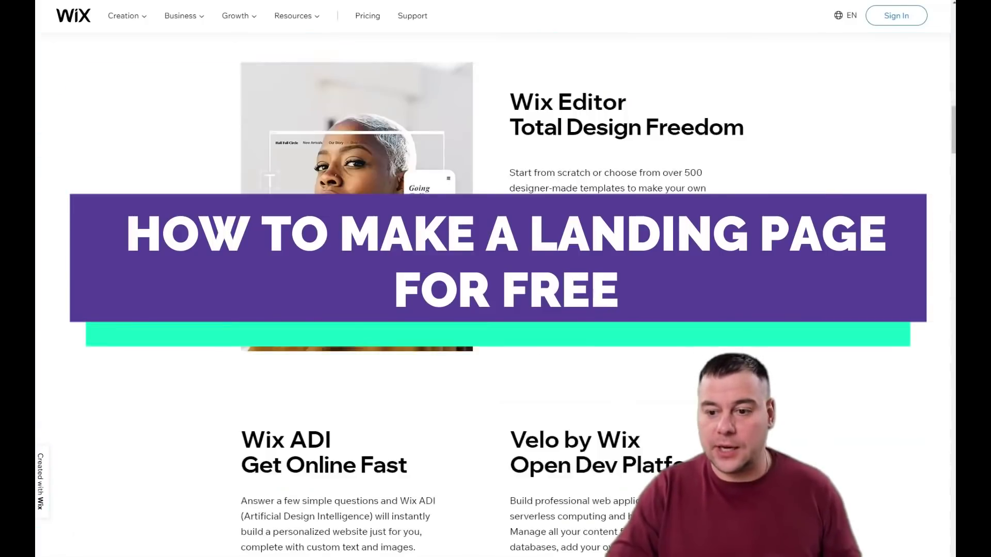
pyautogui.scroll(-15, 495, 279)
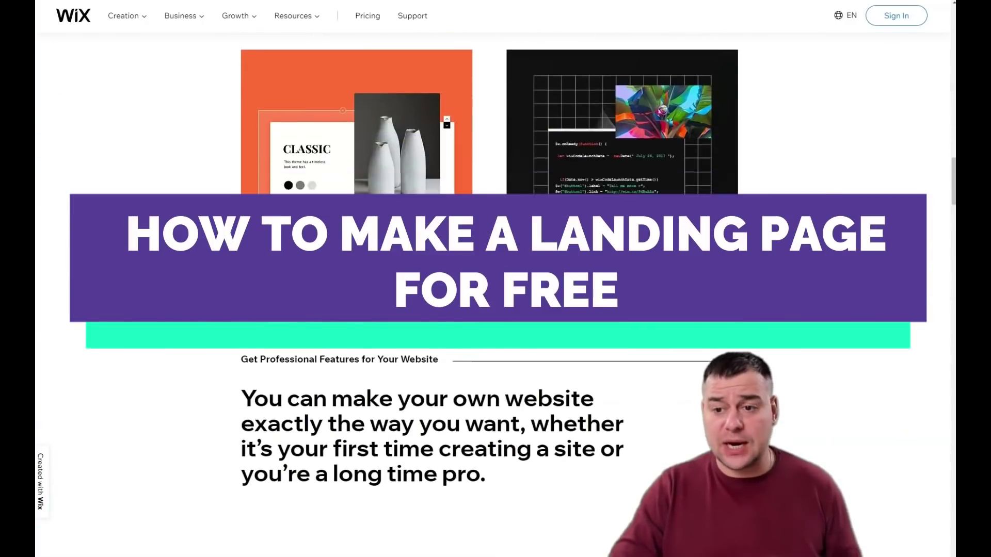
pyautogui.scroll(-12, 495, 279)
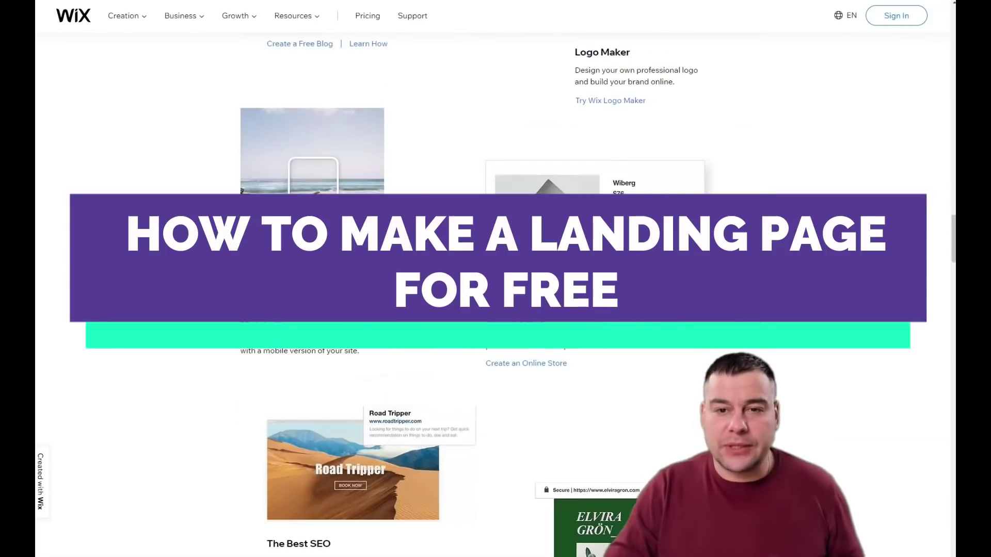
pyautogui.scroll(-16, 496, 279)
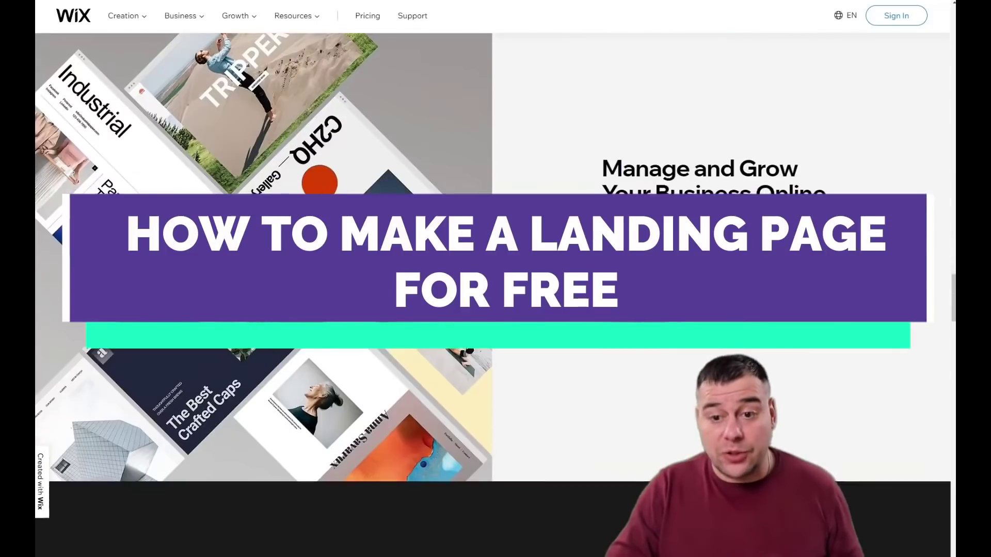
pyautogui.scroll(-13, 495, 279)
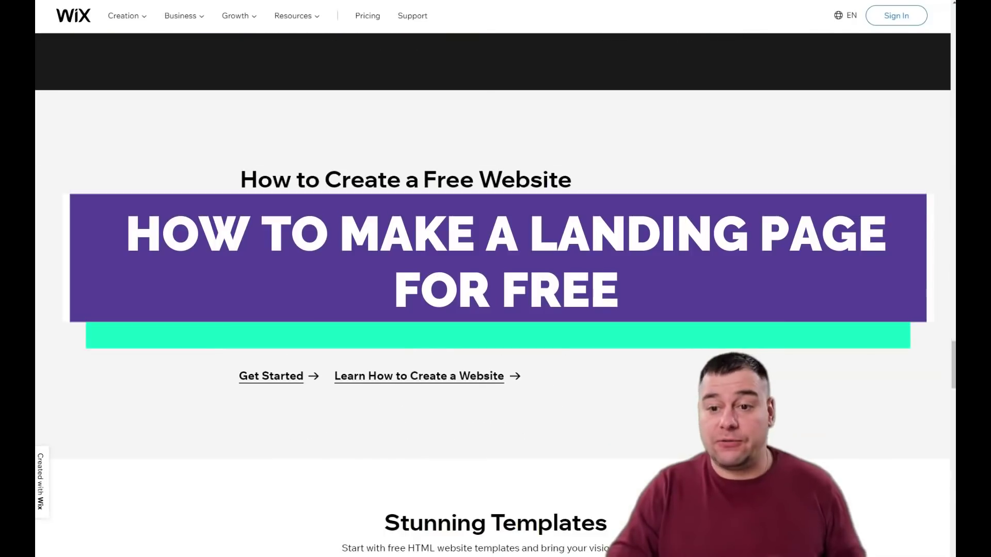
pyautogui.scroll(-5, 495, 279)
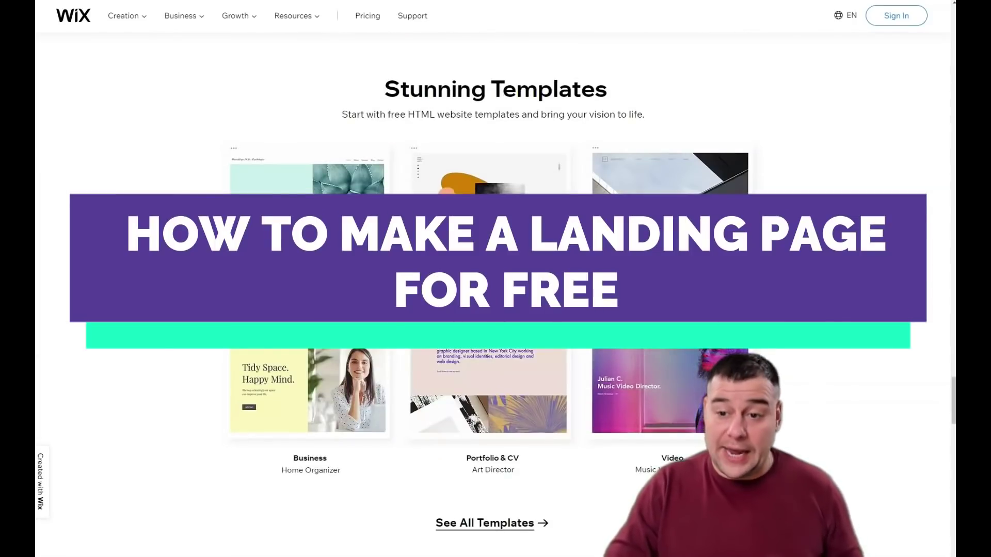
pyautogui.scroll(-7, 496, 278)
pyautogui.scroll(-11, 495, 279)
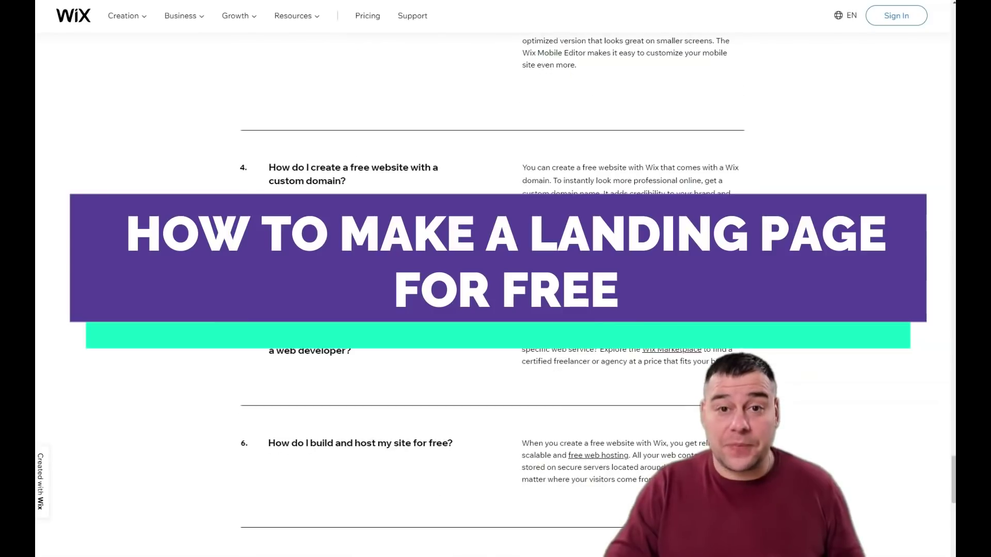
pyautogui.scroll(-7, 496, 278)
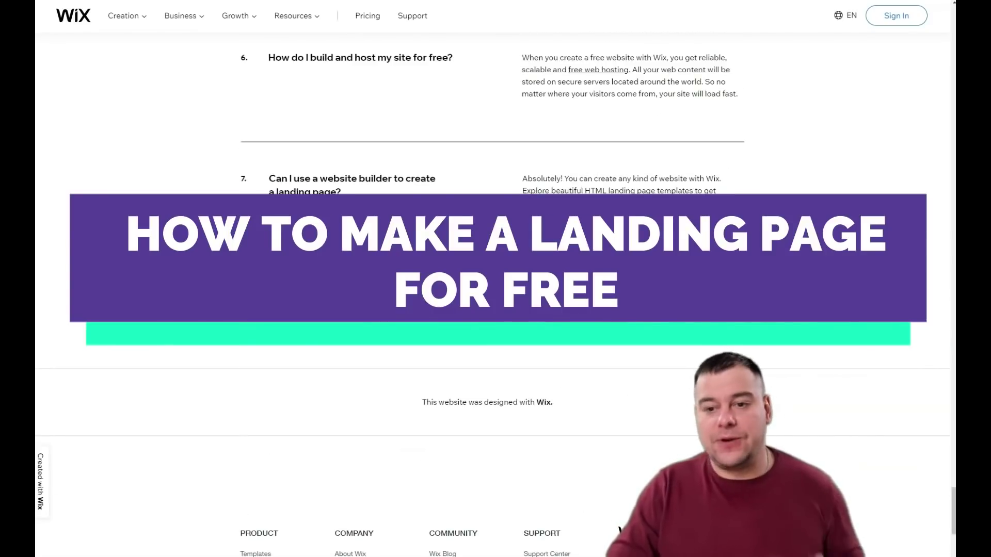
pyautogui.scroll(-3, 496, 279)
pyautogui.scroll(-5, 496, 278)
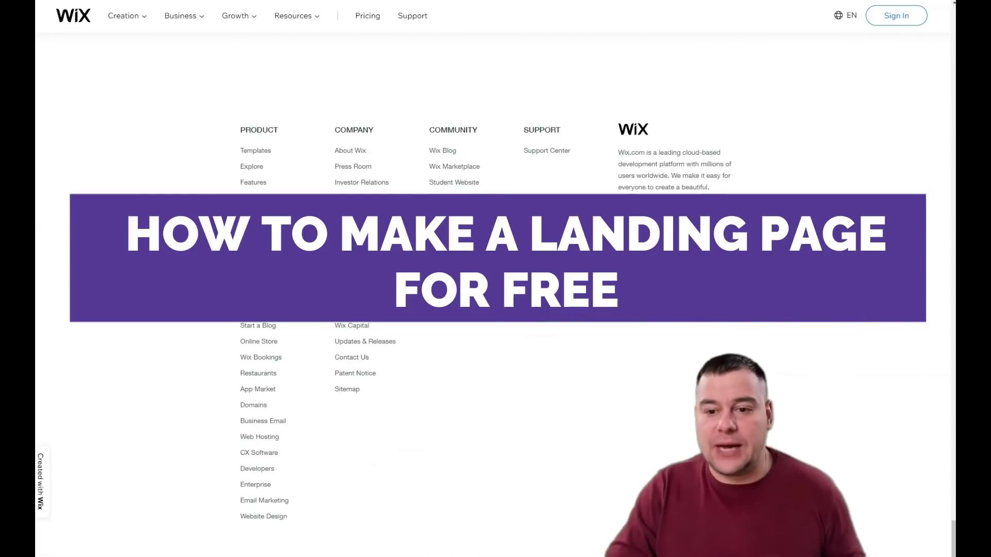
pyautogui.scroll(20, 496, 279)
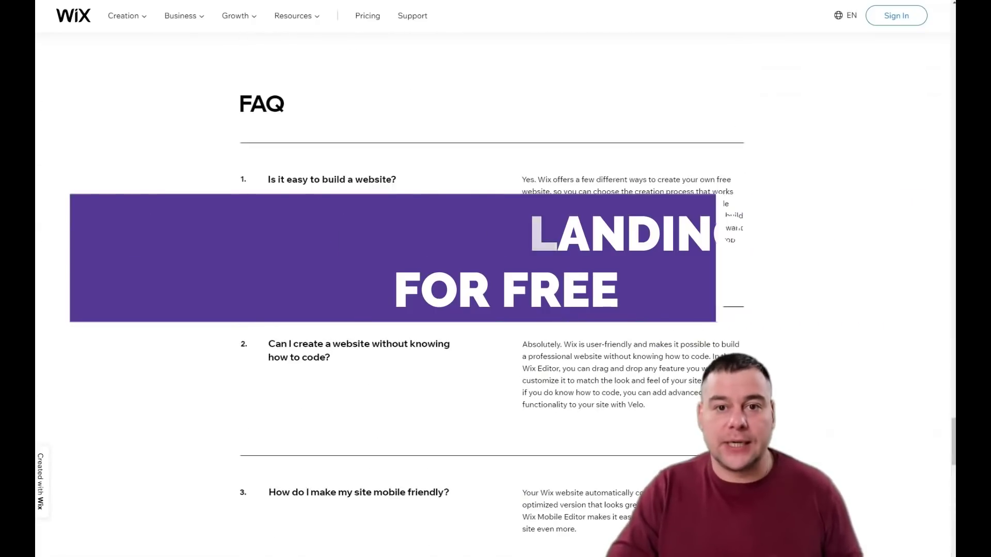
pyautogui.scroll(20, 541, 262)
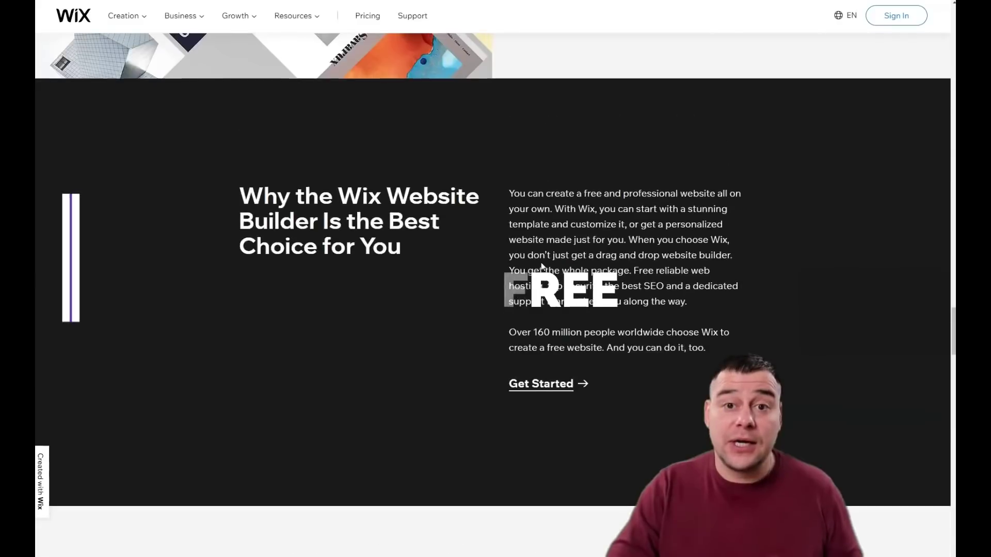
pyautogui.scroll(20, 542, 266)
pyautogui.scroll(20, 542, 266)
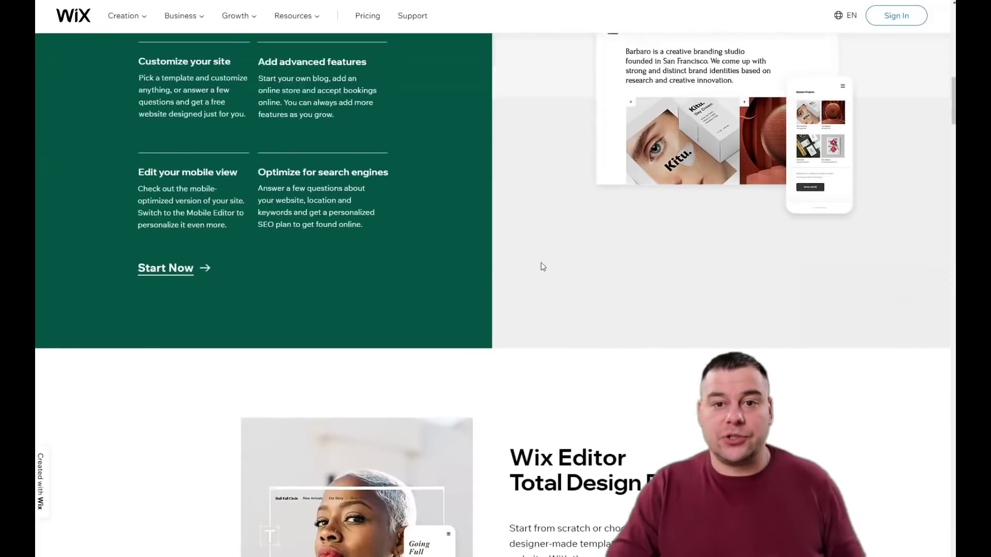
pyautogui.scroll(15, 542, 266)
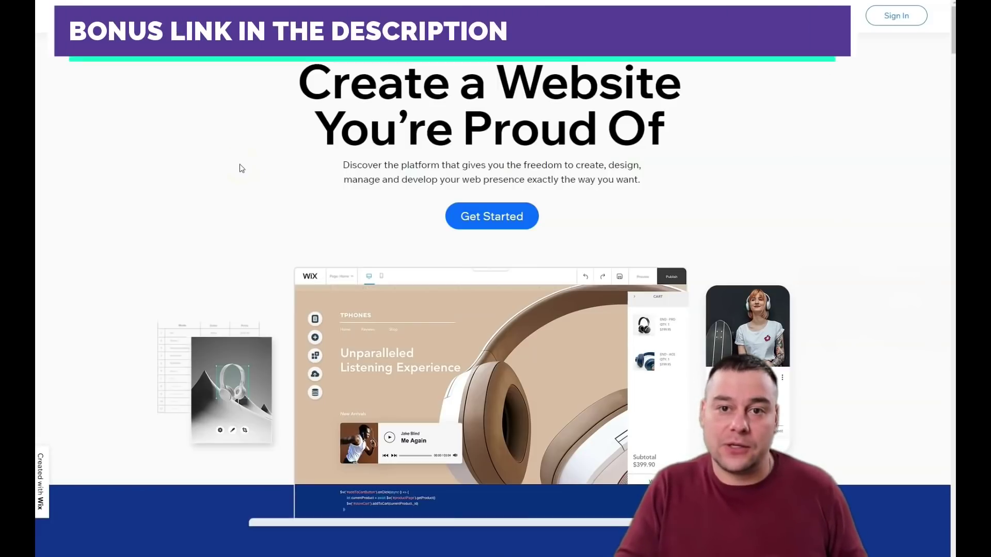
# Step: Start a new site from My Sites and choose Other as the kind of website
pyautogui.click(244, 165)
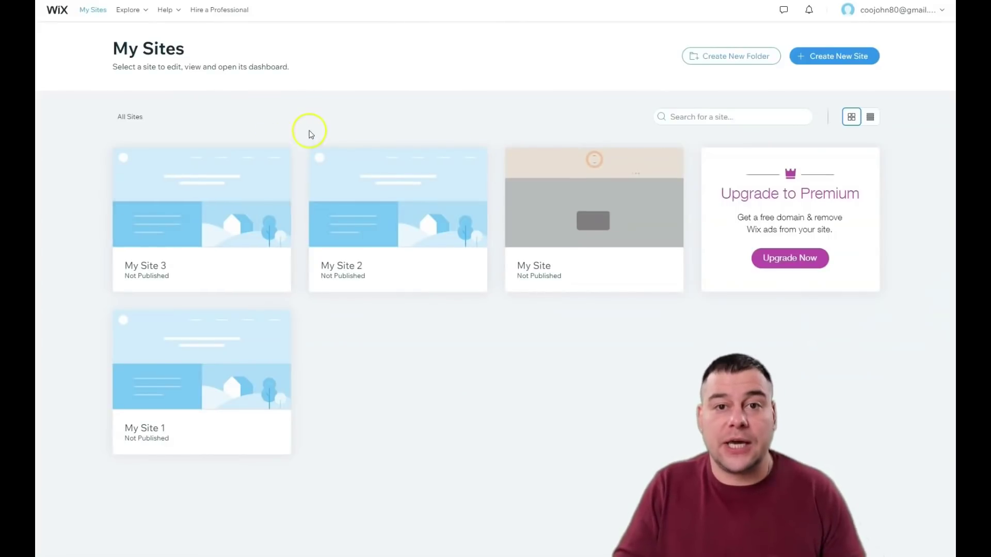
pyautogui.click(819, 61)
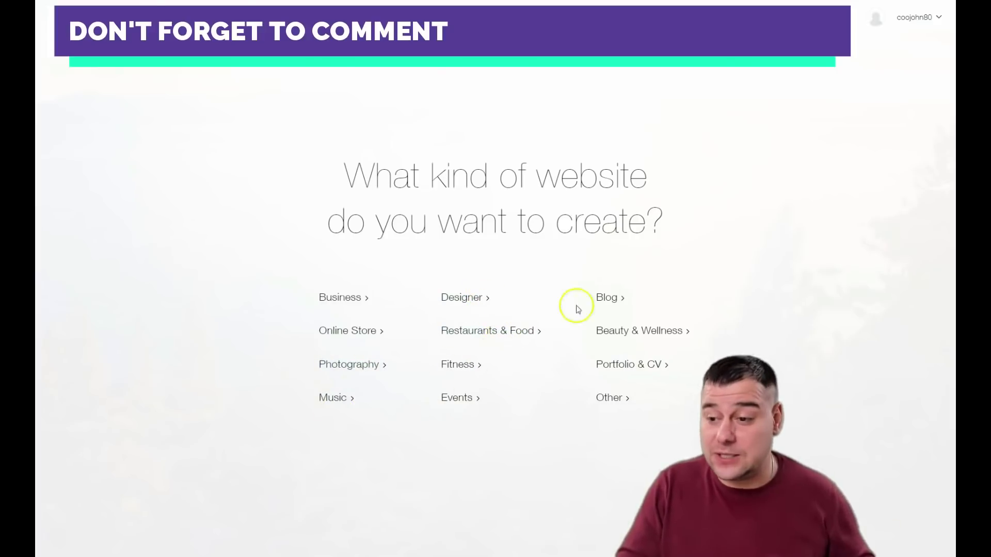
pyautogui.click(614, 398)
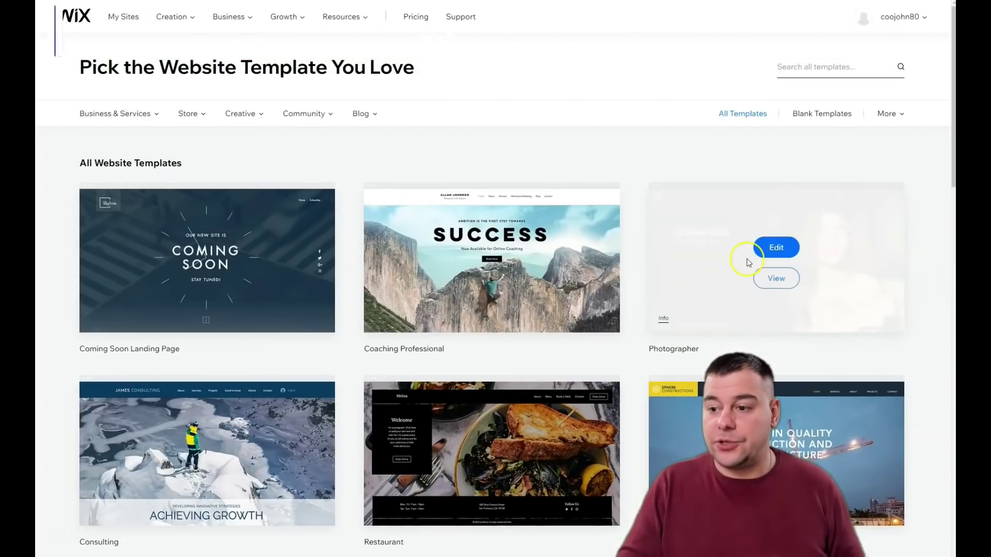
# Step: Browse the first three pages of the All Website Templates gallery for a suitable design
pyautogui.scroll(-1, 93, 253)
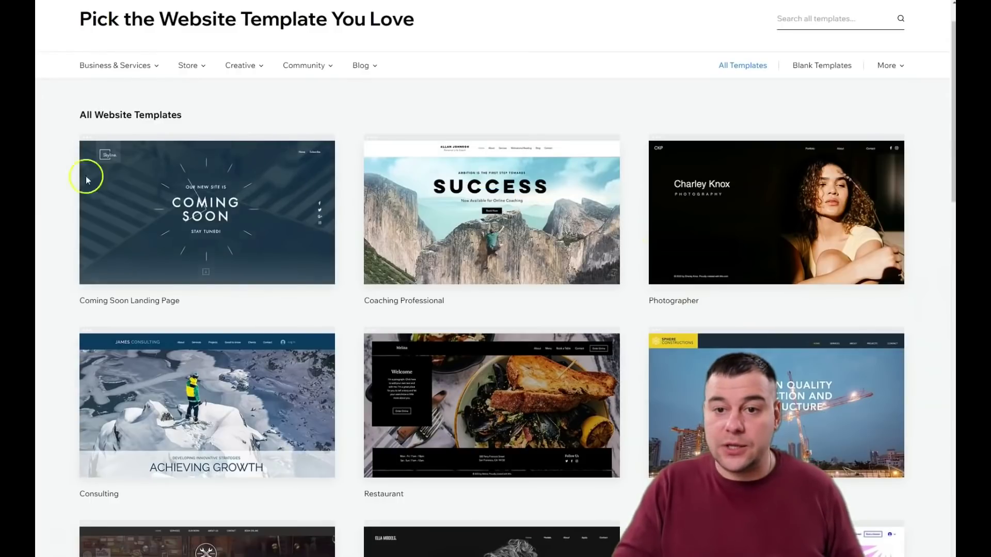
pyautogui.scroll(-5, 381, 317)
pyautogui.scroll(-5, 381, 317)
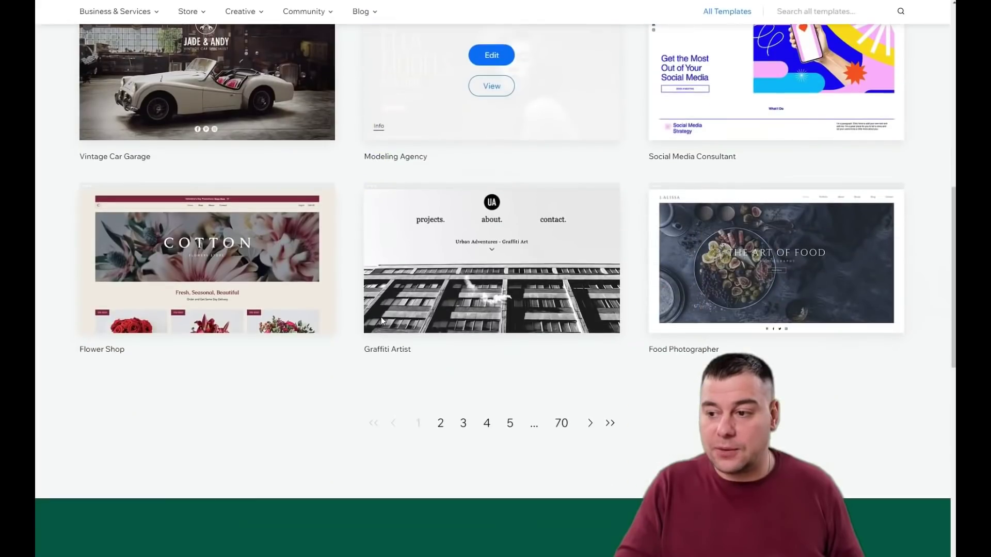
pyautogui.click(441, 423)
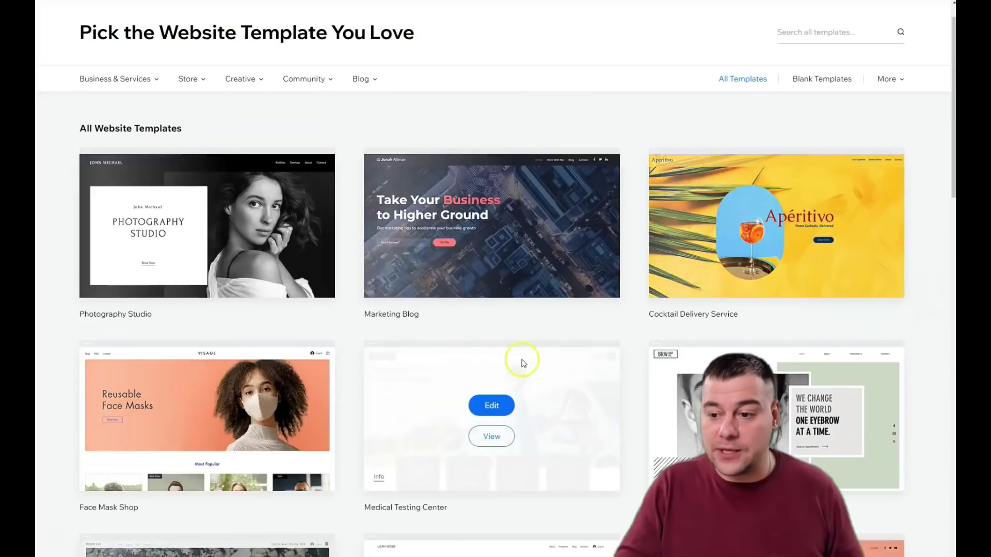
pyautogui.scroll(-2, 519, 353)
pyautogui.scroll(-6, 519, 353)
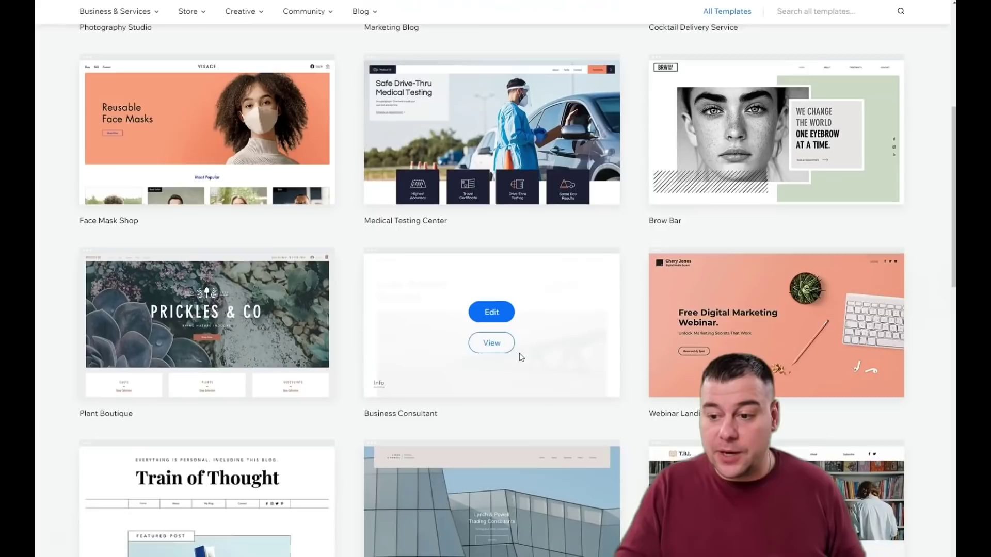
pyautogui.scroll(-3, 519, 352)
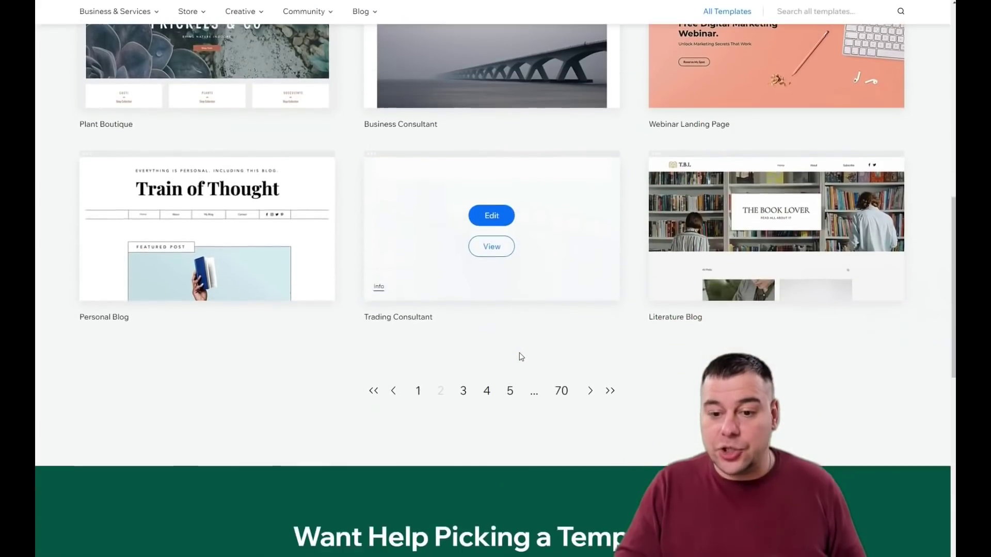
pyautogui.click(464, 389)
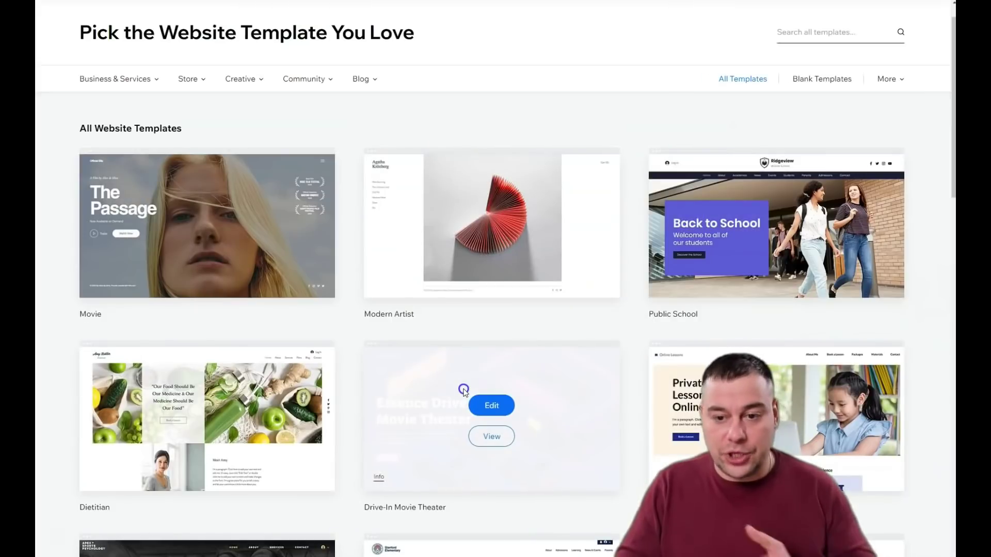
pyautogui.scroll(1, 438, 320)
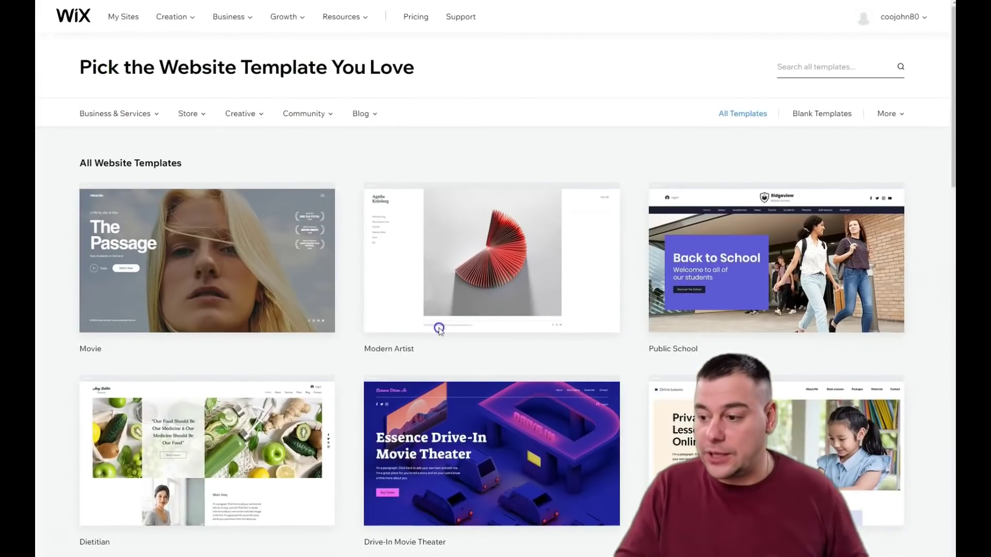
pyautogui.scroll(-5, 420, 436)
pyautogui.scroll(5, 427, 382)
pyautogui.scroll(-6, 441, 405)
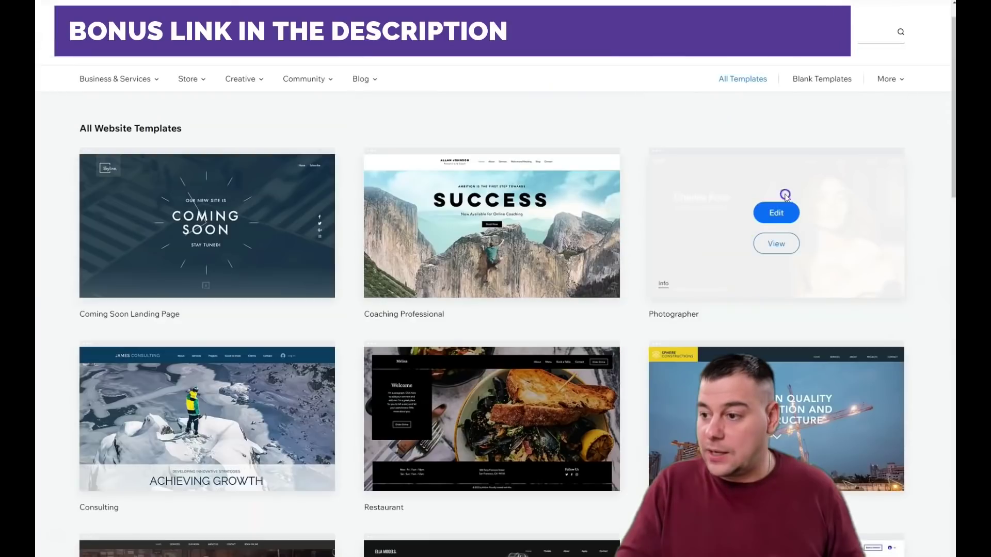
# Step: Open the Photographer template for editing
pyautogui.click(775, 216)
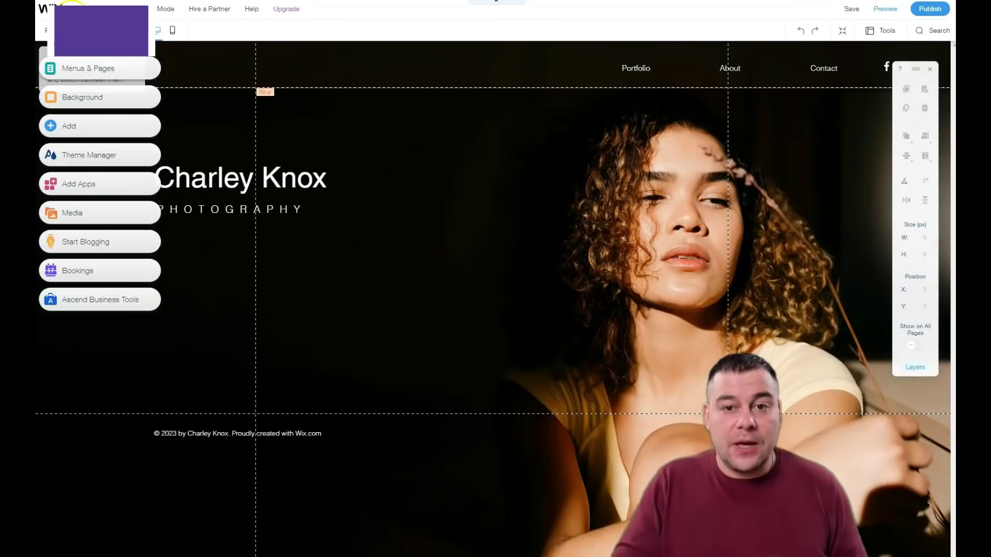
pyautogui.click(84, 8)
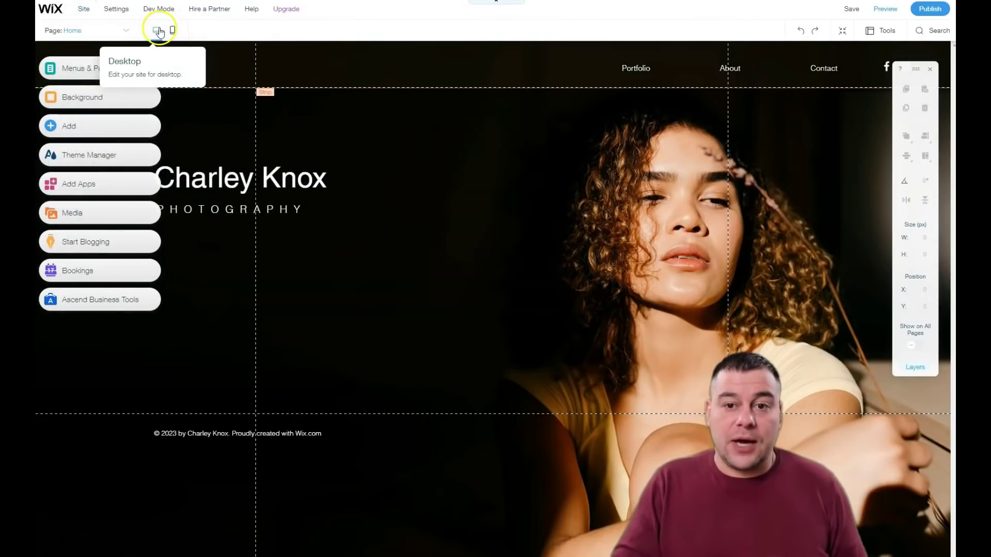
# Step: View the site's mobile version, skipping the introduction, and return to the desktop version
pyautogui.click(172, 34)
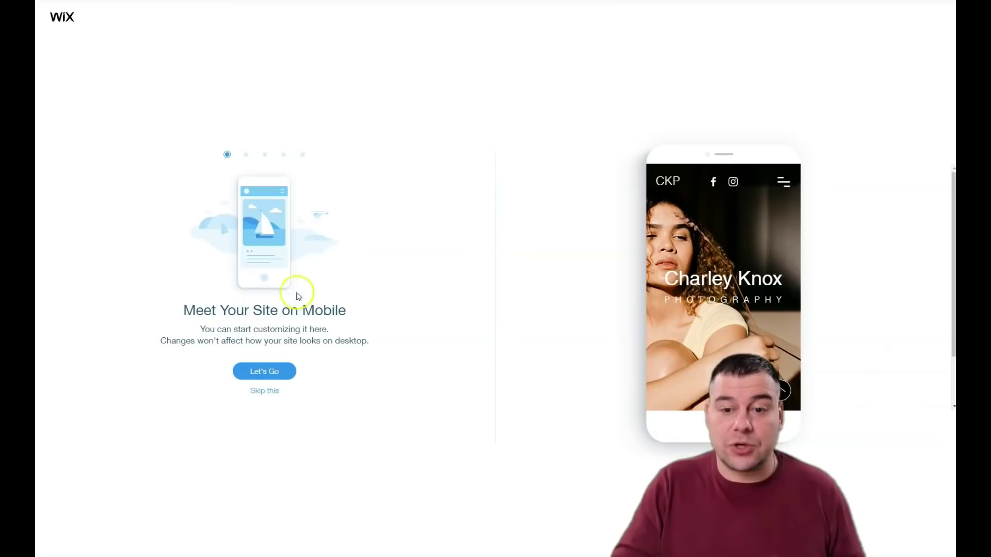
pyautogui.click(264, 390)
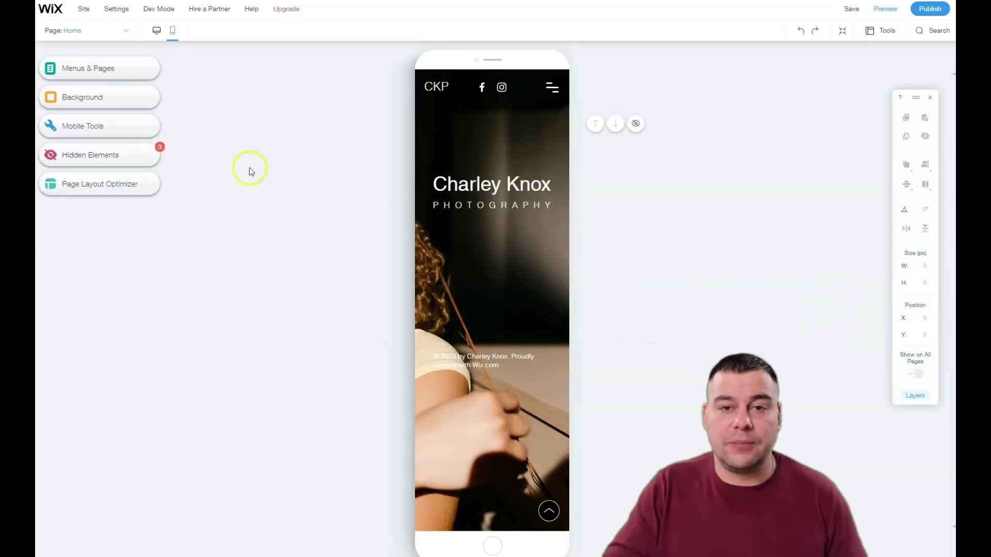
pyautogui.click(156, 30)
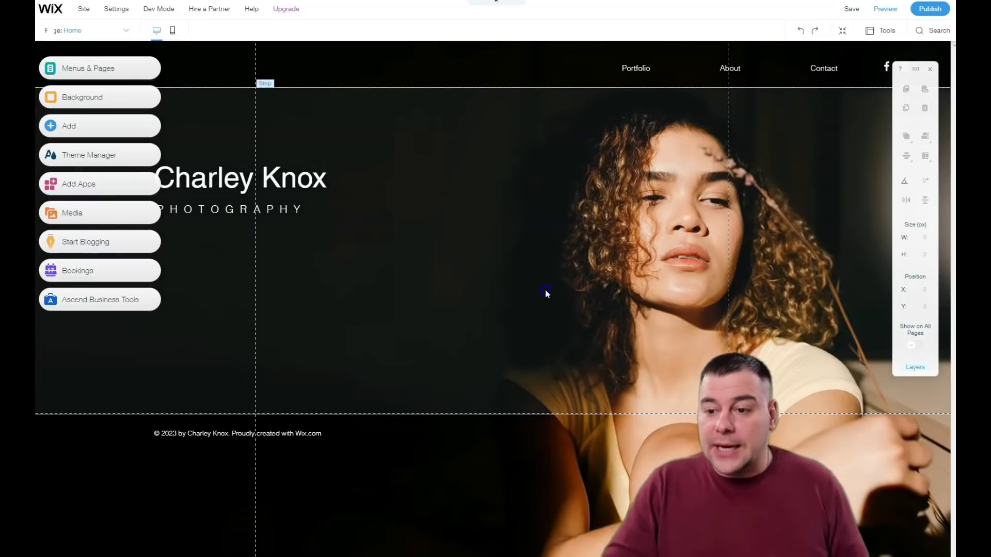
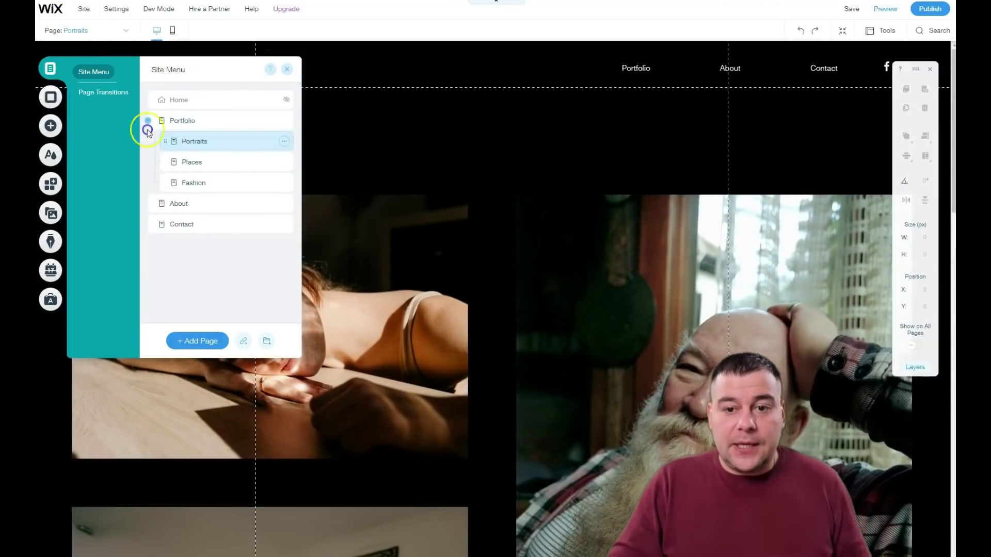
# Step: Switch from the Portraits page to the Home page and open its page background options
pyautogui.click(52, 98)
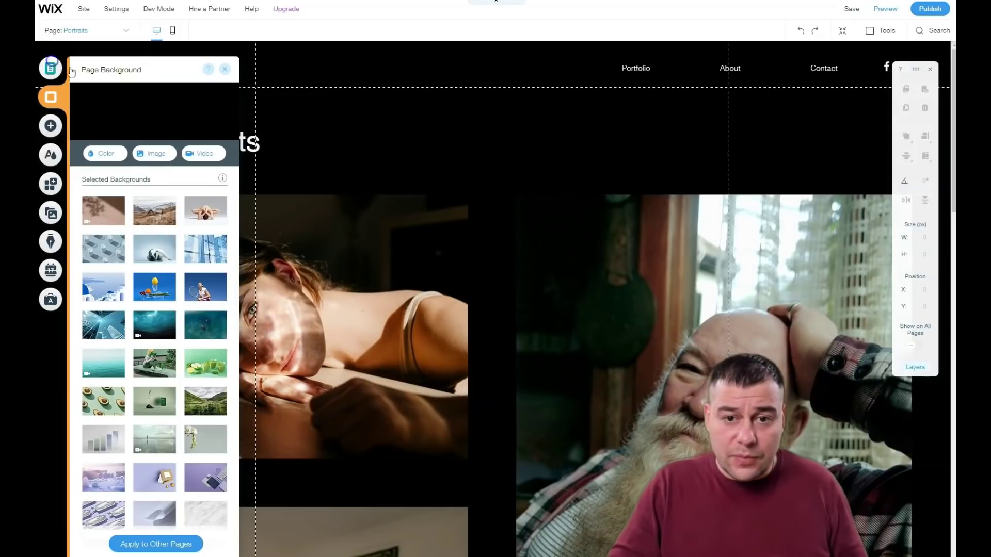
pyautogui.click(52, 67)
pyautogui.click(170, 99)
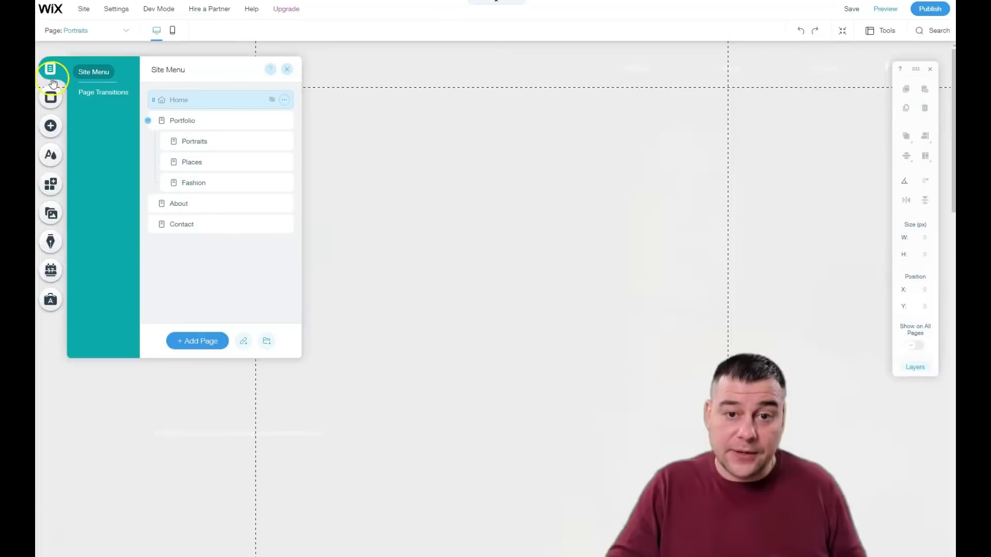
pyautogui.click(50, 98)
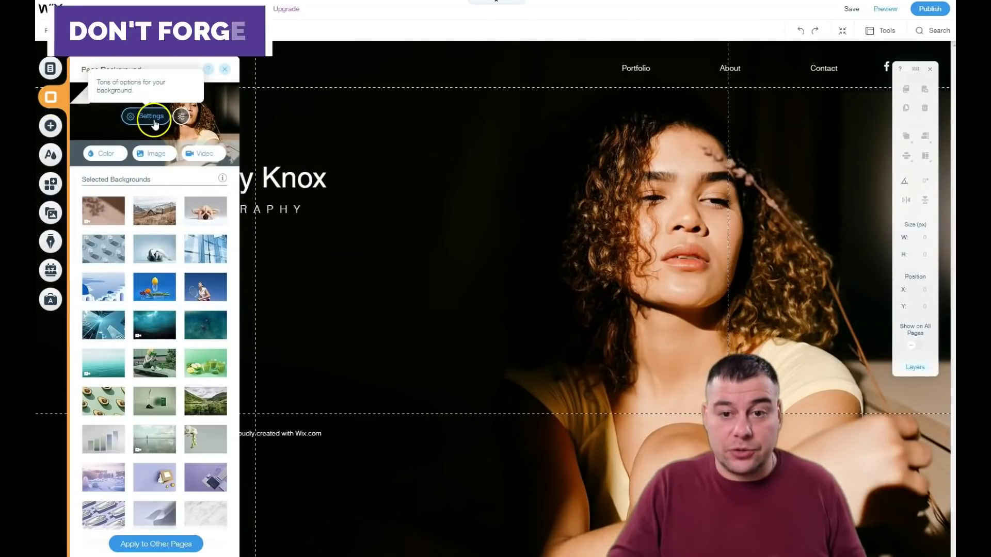
pyautogui.click(184, 117)
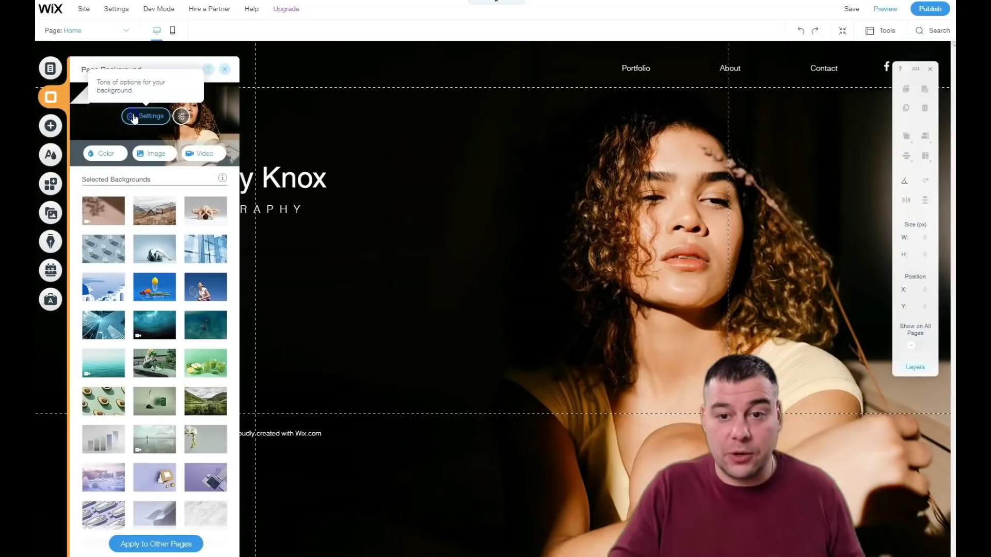
# Step: Review the Home page background image's opacity, scroll effect, scaling and positioning settings
pyautogui.click(135, 118)
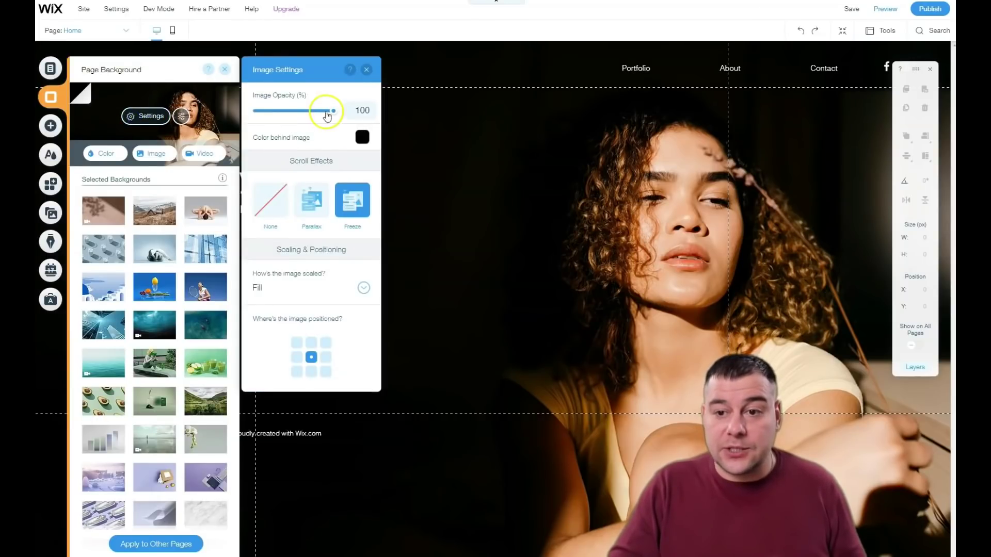
pyautogui.moveTo(307, 116); pyautogui.dragTo(346, 117)
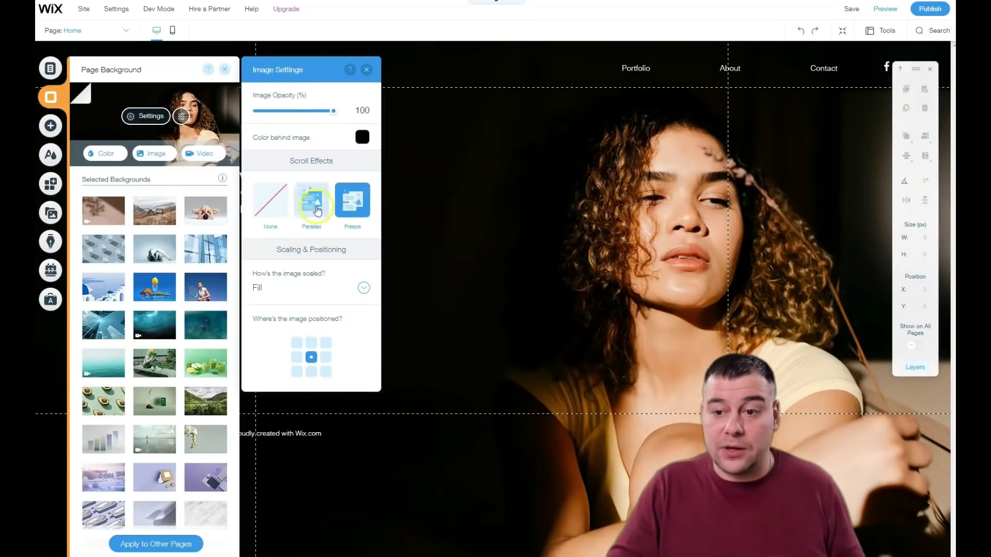
pyautogui.click(312, 343)
pyautogui.click(311, 357)
pyautogui.click(311, 357)
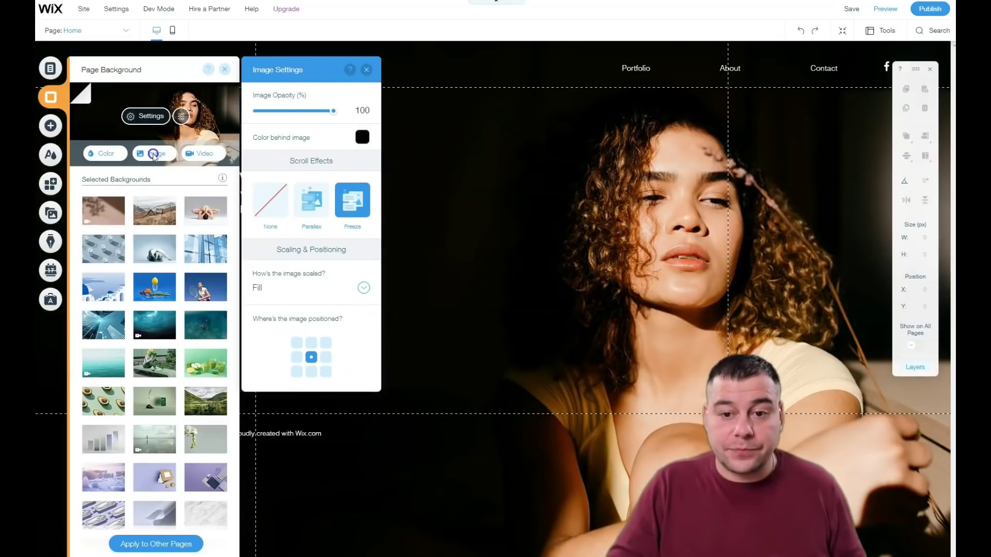
pyautogui.click(198, 156)
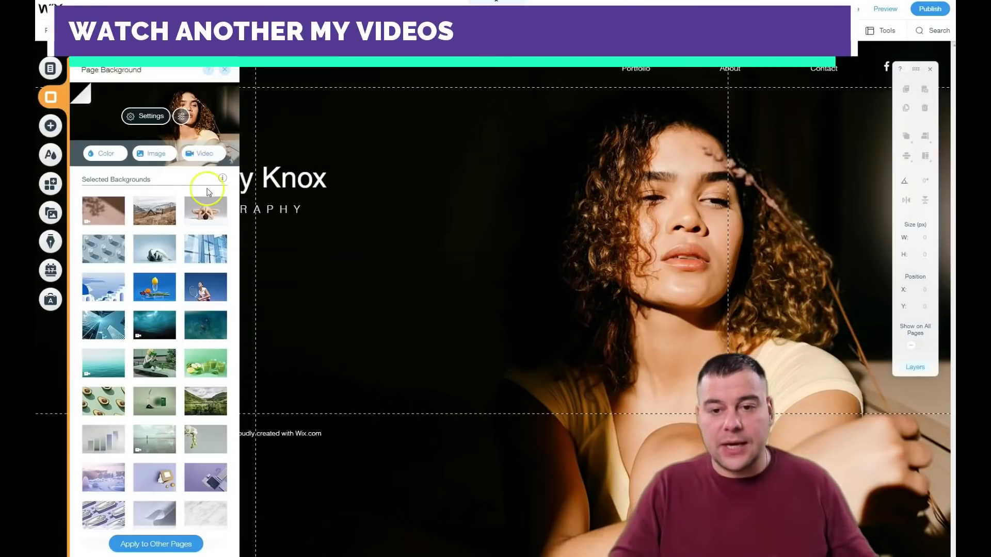
# Step: Browse the Media from Wix videos available for the page background, and close the library without choosing one
pyautogui.click(196, 155)
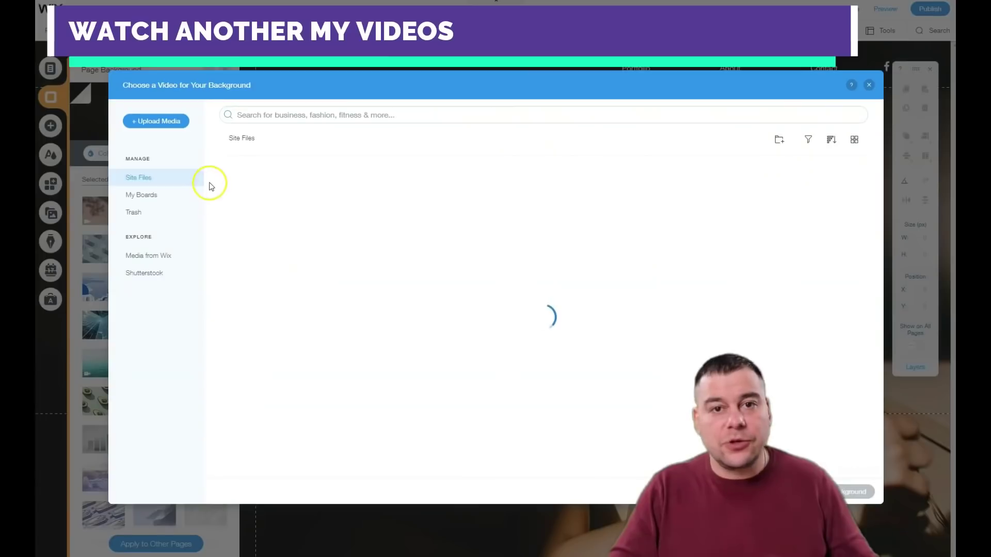
pyautogui.click(148, 258)
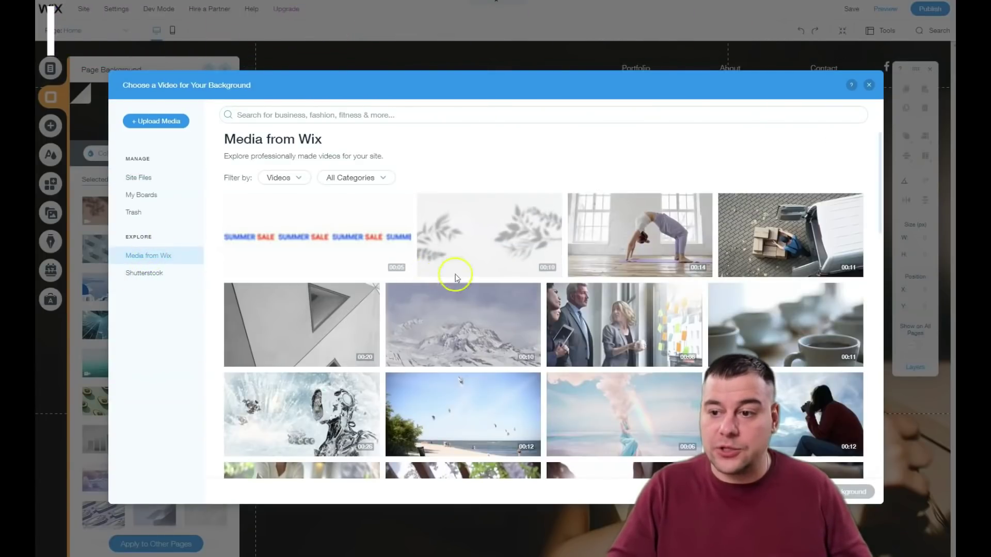
pyautogui.scroll(-3, 516, 308)
pyautogui.scroll(-10, 519, 305)
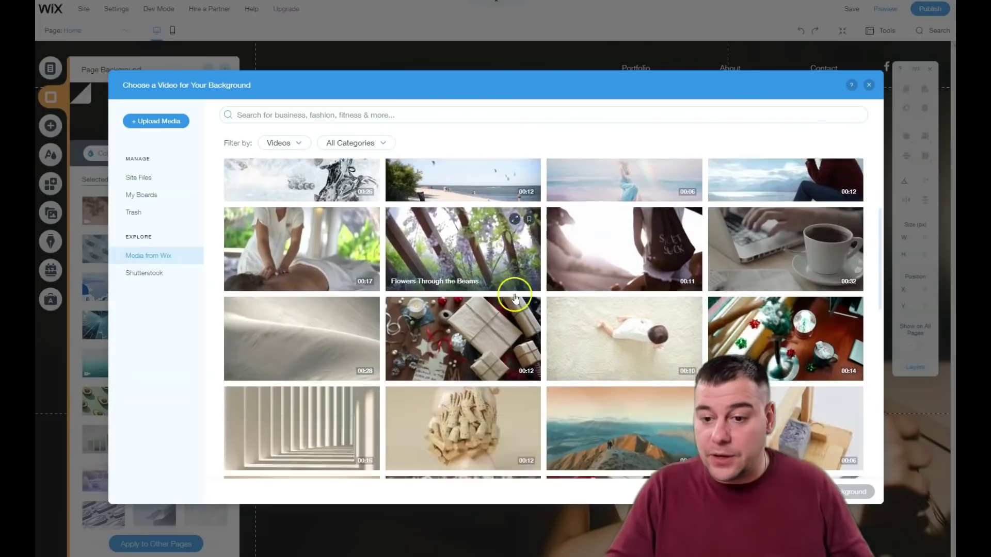
pyautogui.scroll(-2, 515, 297)
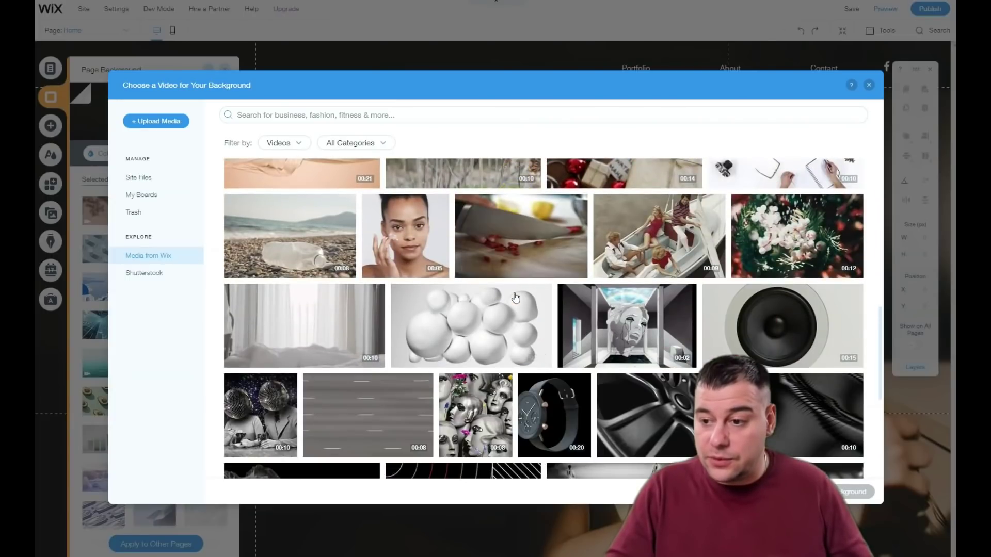
pyautogui.scroll(2, 515, 298)
pyautogui.scroll(-6, 515, 298)
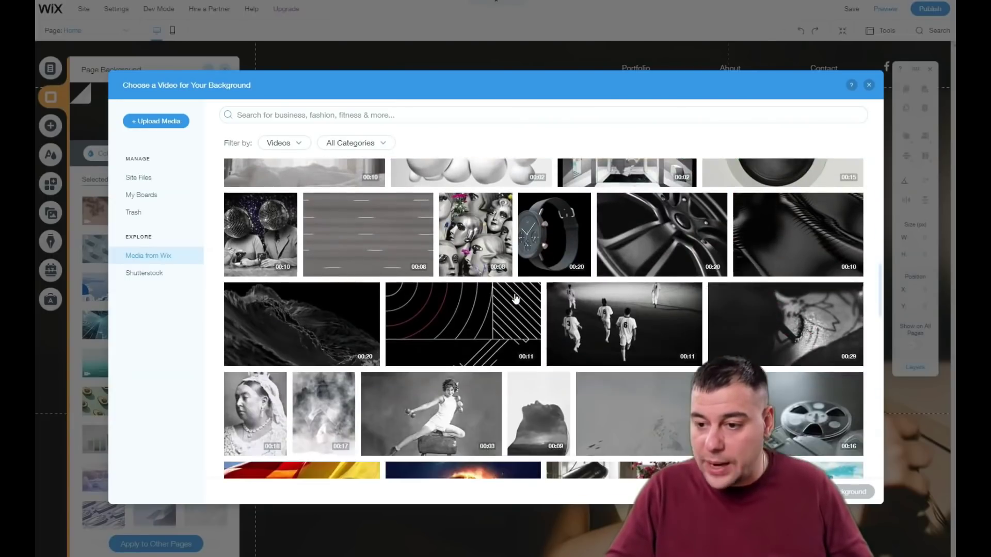
pyautogui.scroll(-6, 515, 298)
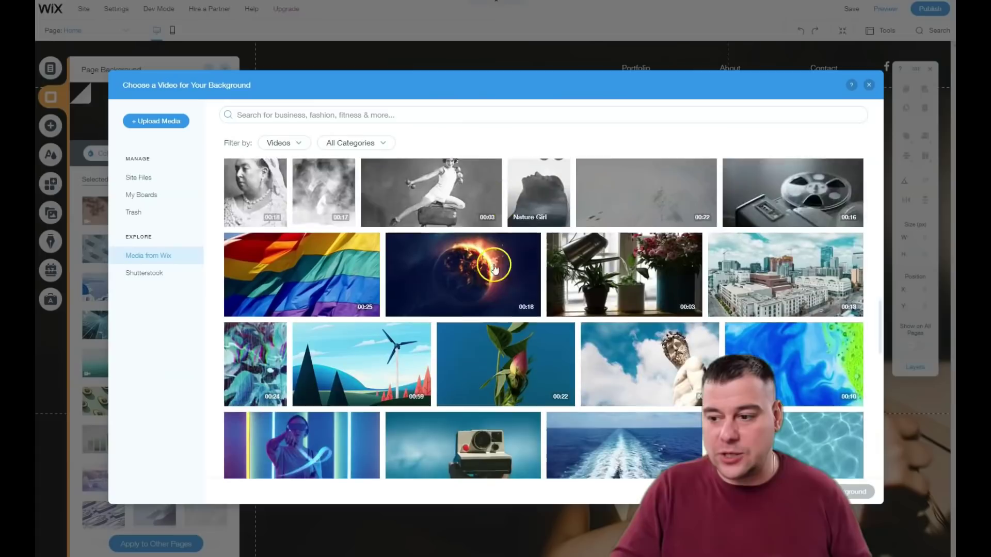
pyautogui.scroll(-4, 417, 285)
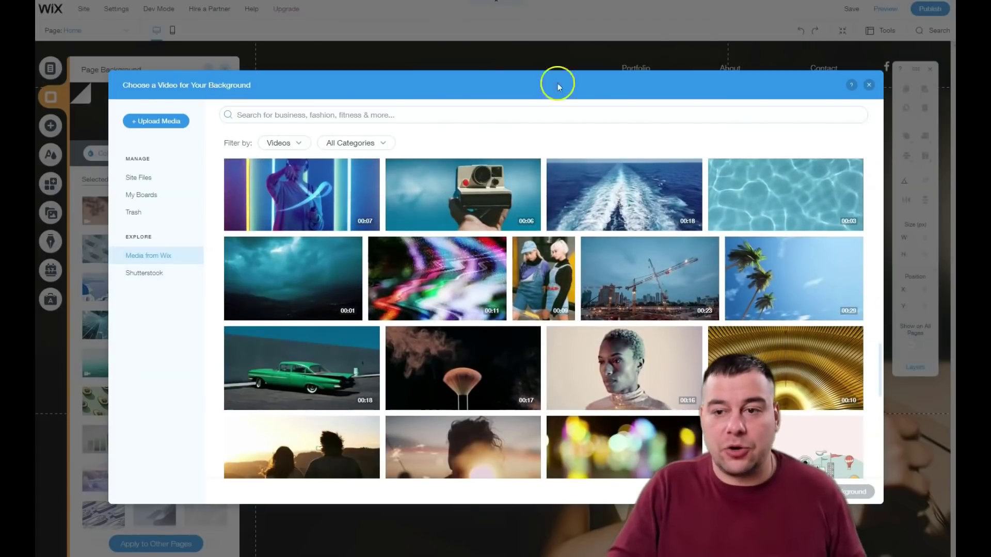
pyautogui.click(869, 85)
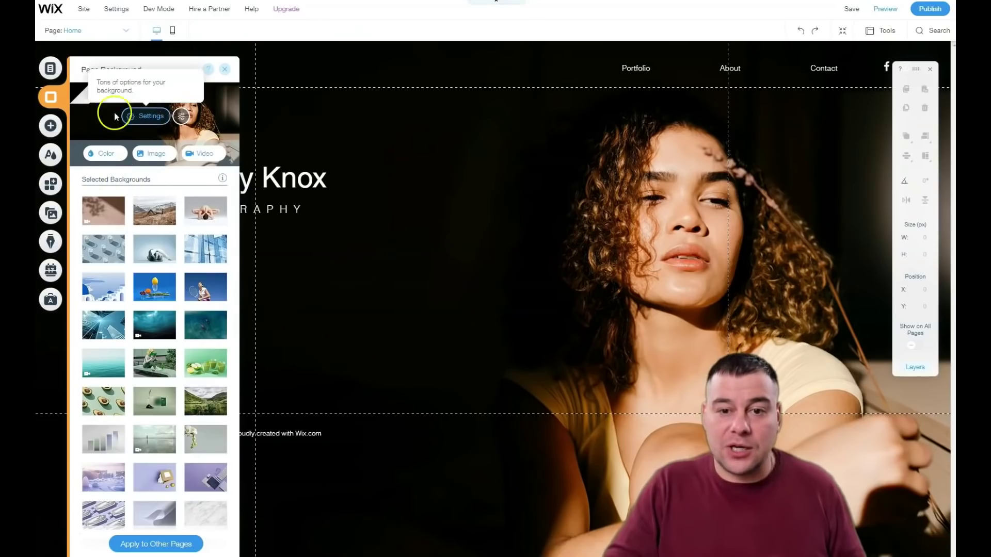
# Step: Open the Media from Wix images for the page background and search them for "photo"
pyautogui.click(153, 155)
pyautogui.click(135, 256)
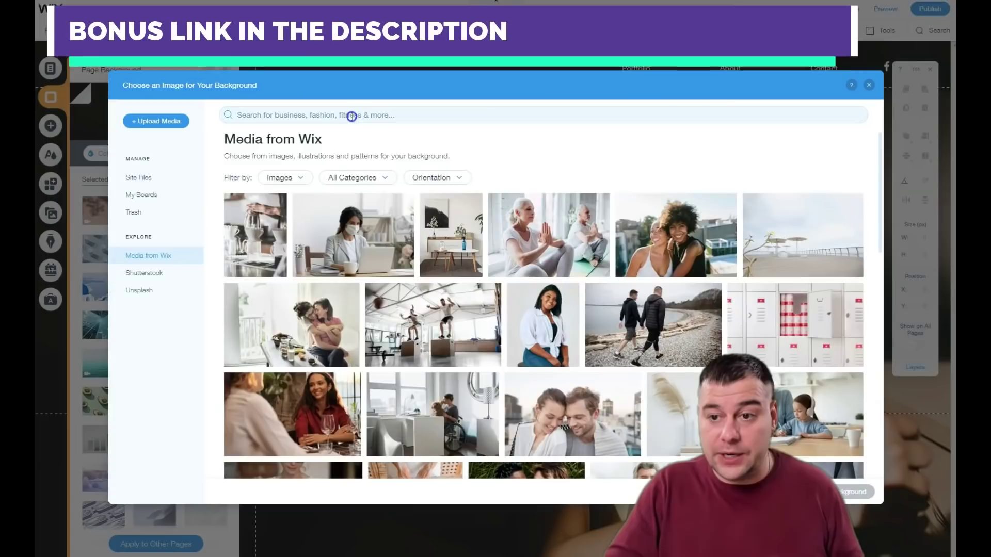
pyautogui.click(352, 117)
pyautogui.write('photo')
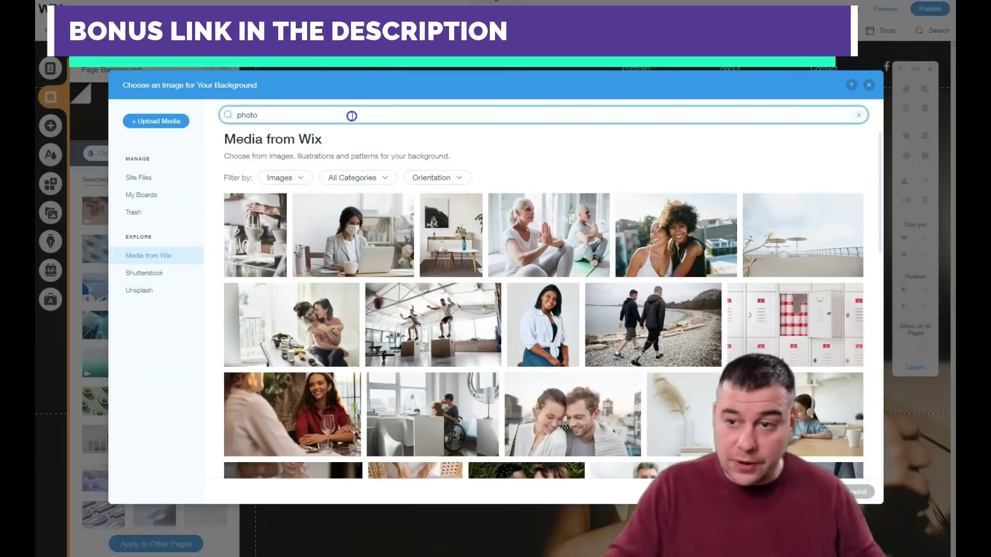
pyautogui.press('Return')
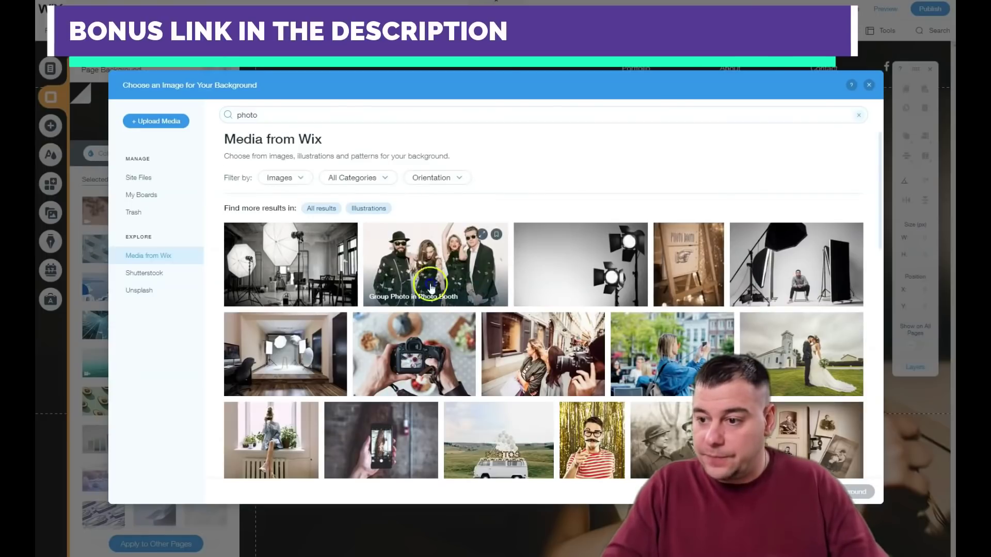
# Step: Apply the grey studio image with two spotlights as the Home page background
pyautogui.scroll(-3, 589, 253)
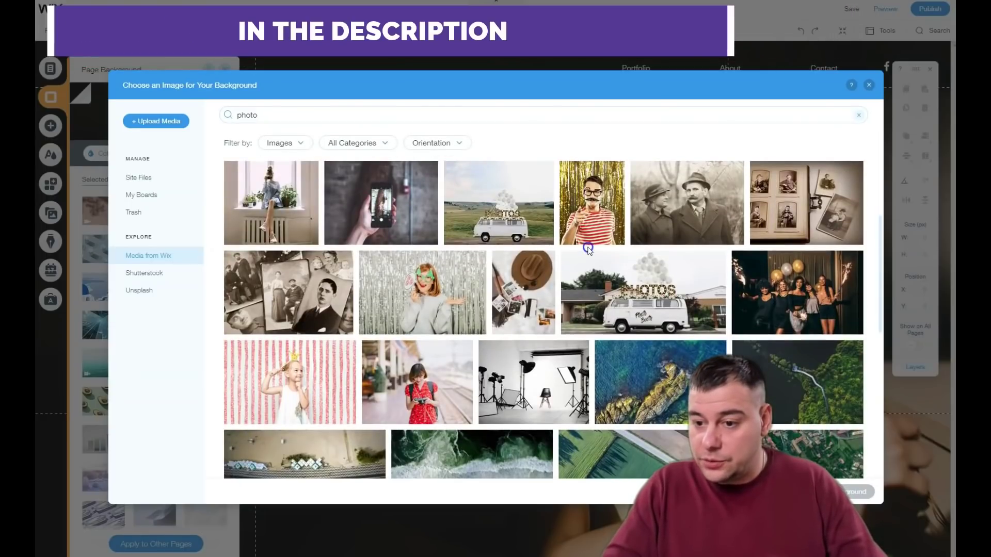
pyautogui.scroll(4, 586, 252)
pyautogui.click(586, 252)
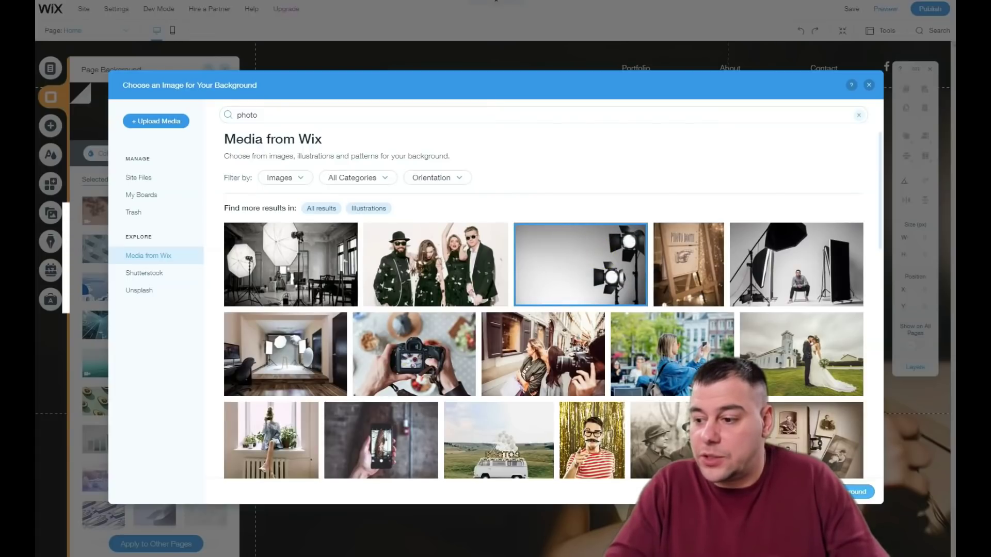
pyautogui.press('Return')
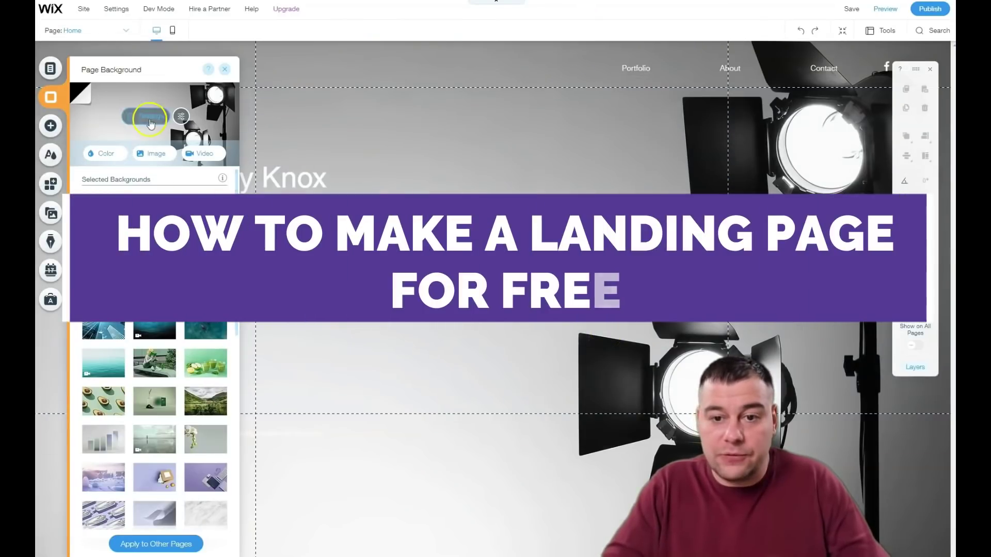
# Step: Replace the Home page background with the "photo" search image of a woman photographing by the sea
pyautogui.scroll(-2, 155, 361)
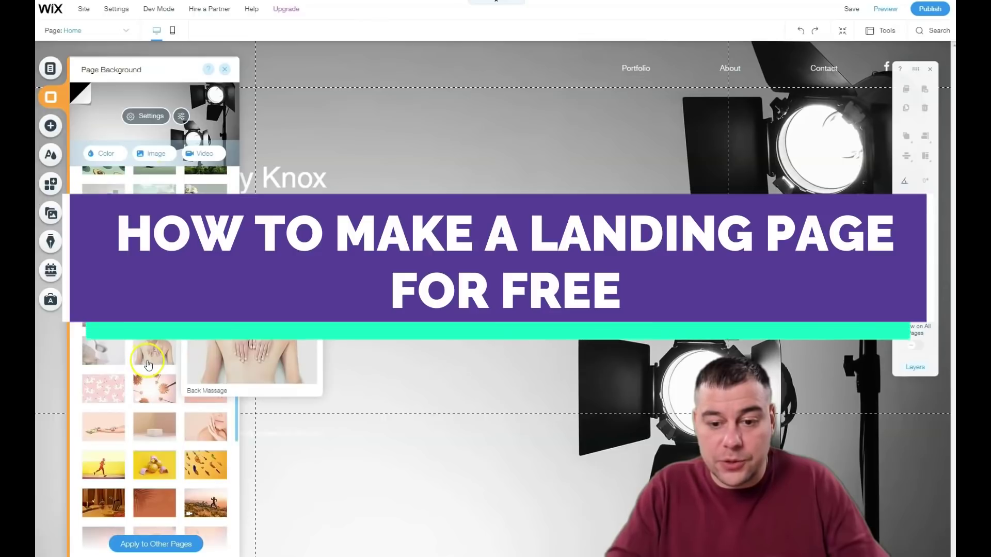
pyautogui.click(153, 155)
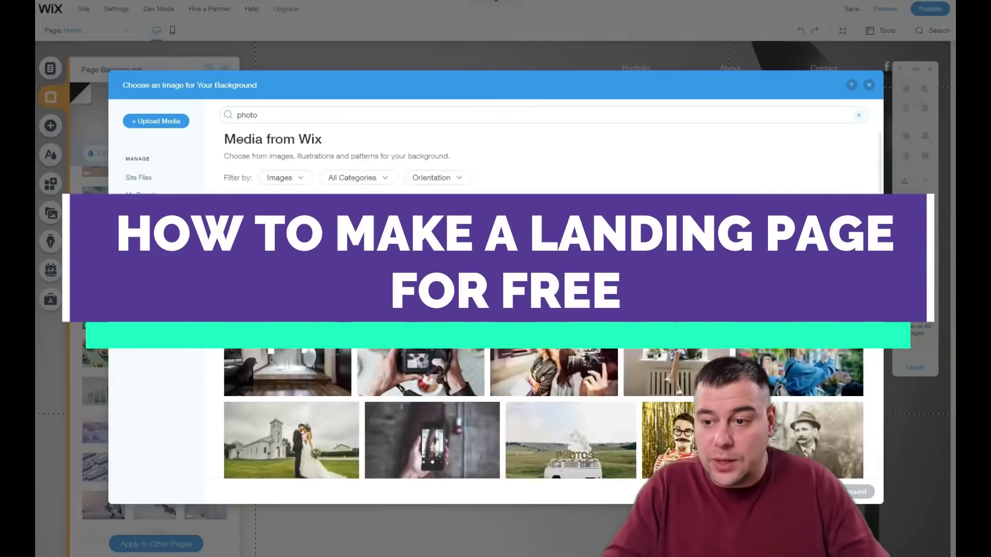
pyautogui.scroll(-10, 543, 320)
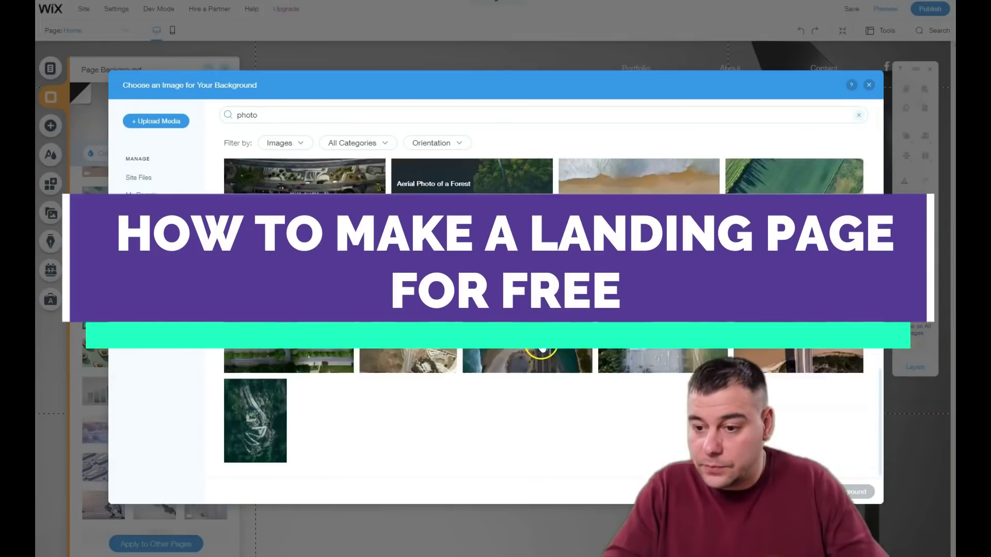
pyautogui.click(652, 248)
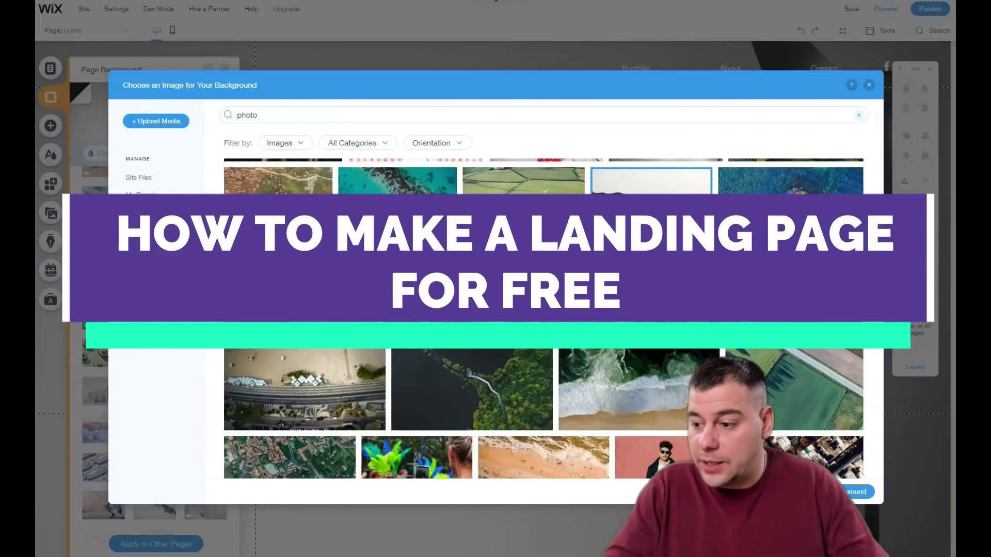
pyautogui.press('Return')
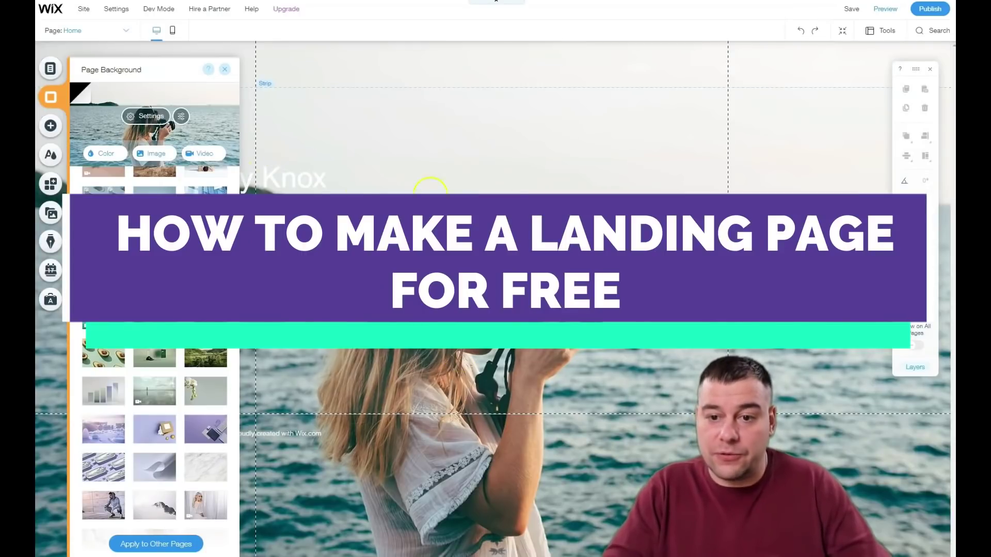
pyautogui.click(126, 98)
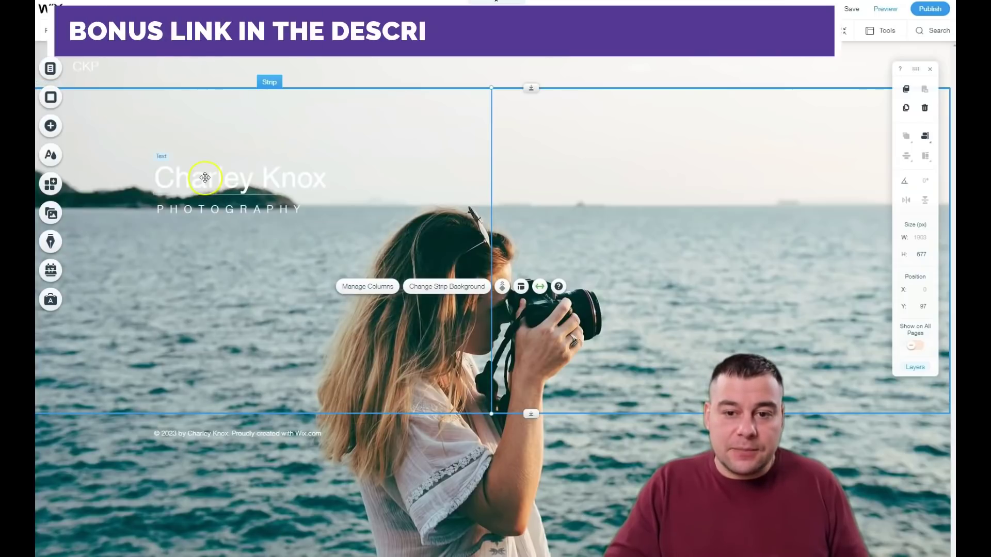
# Step: Add the black Testimonials strip below the photographer title strip on the Home page and check how it looks
pyautogui.click(49, 126)
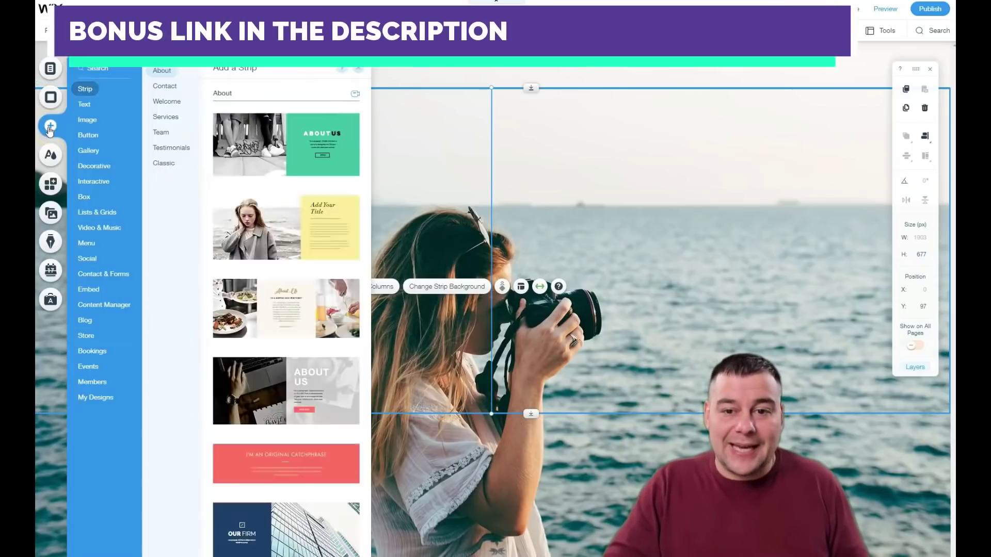
pyautogui.click(83, 109)
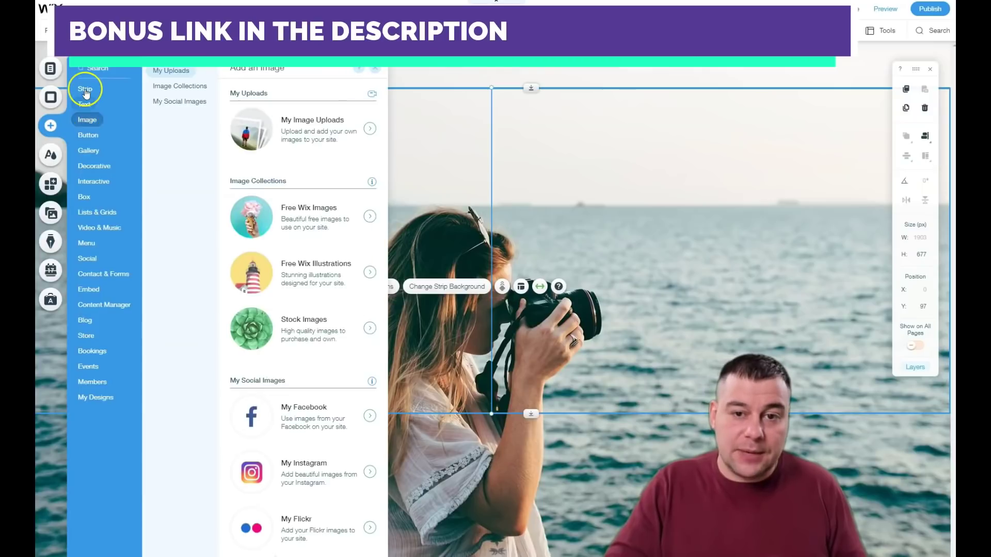
pyautogui.moveTo(85, 90)
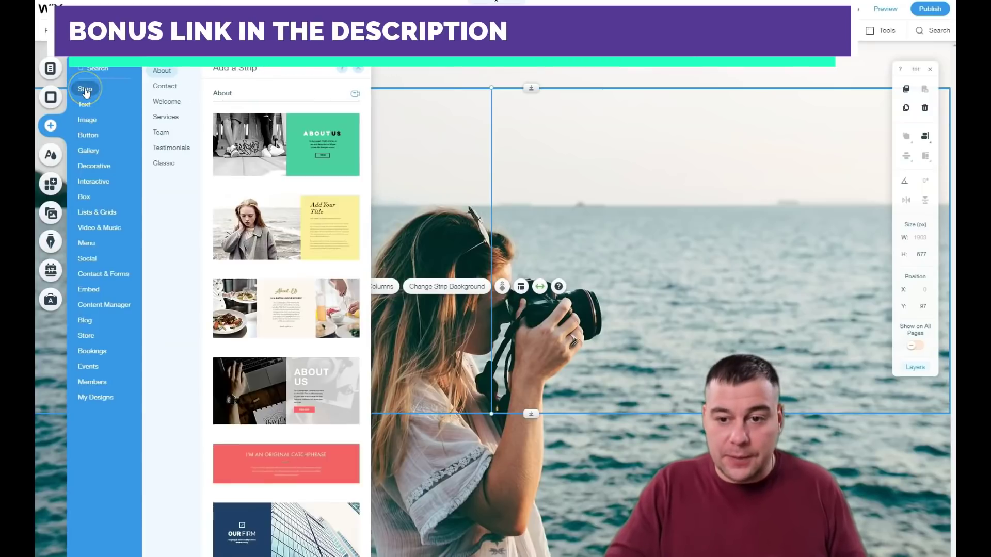
pyautogui.click(163, 163)
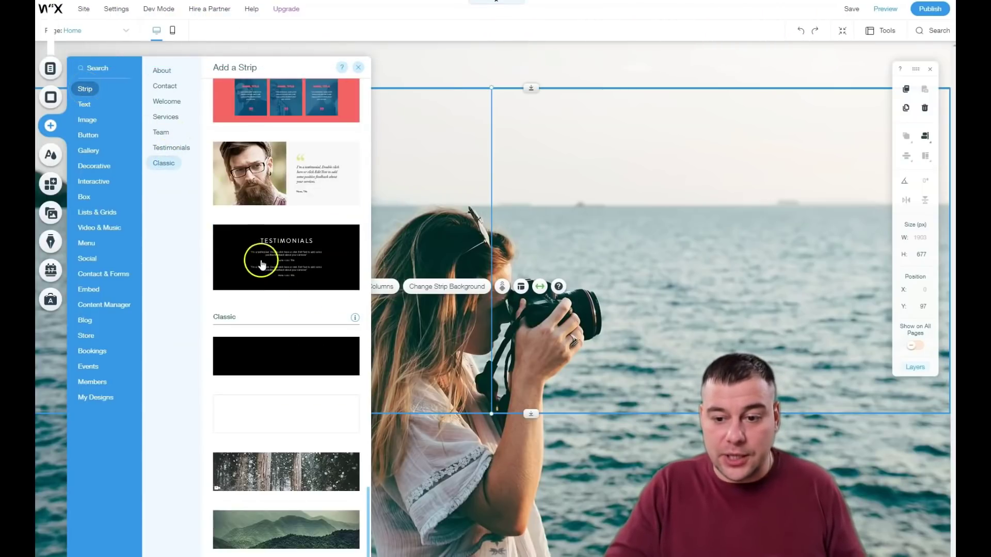
pyautogui.click(350, 322)
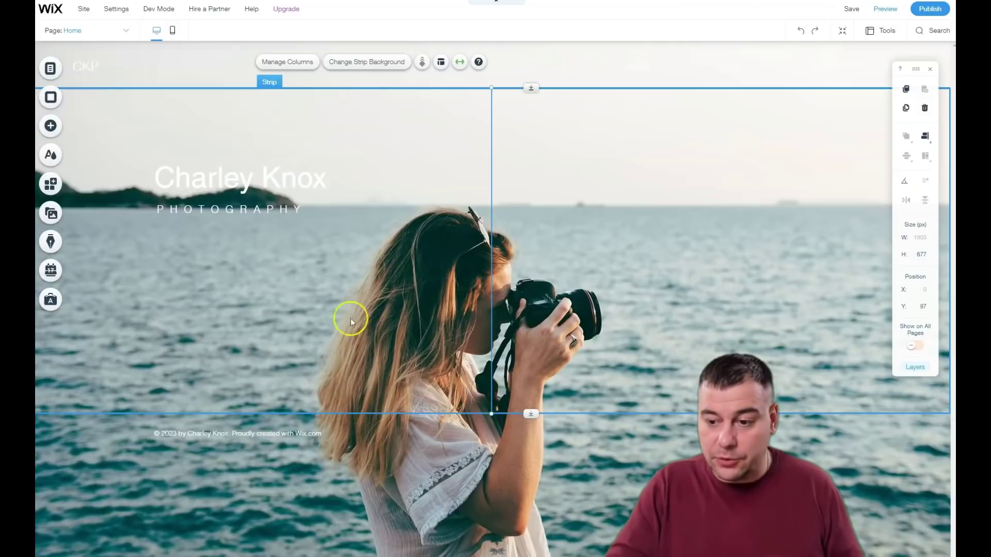
pyautogui.scroll(-4, 490, 443)
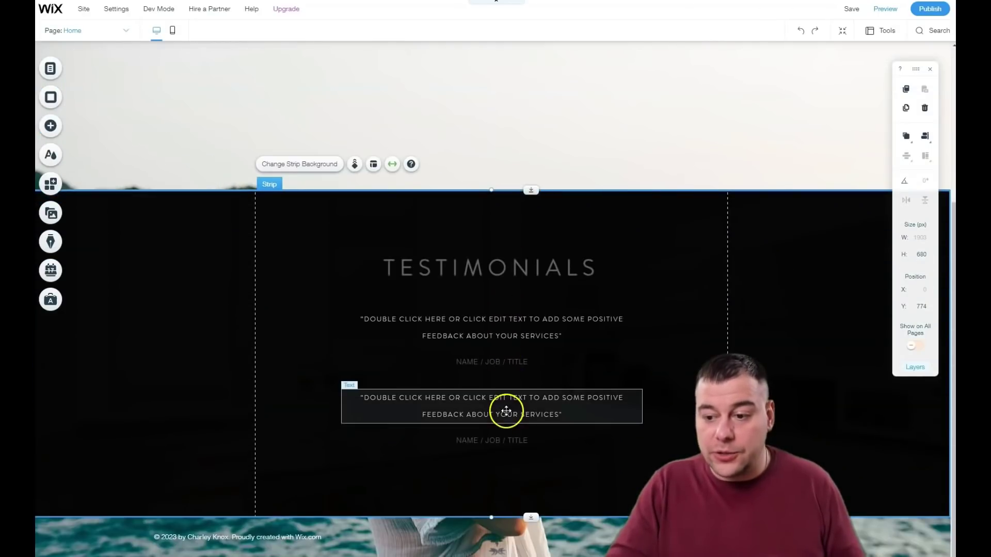
pyautogui.scroll(4, 503, 408)
pyautogui.scroll(-4, 492, 389)
pyautogui.scroll(4, 490, 387)
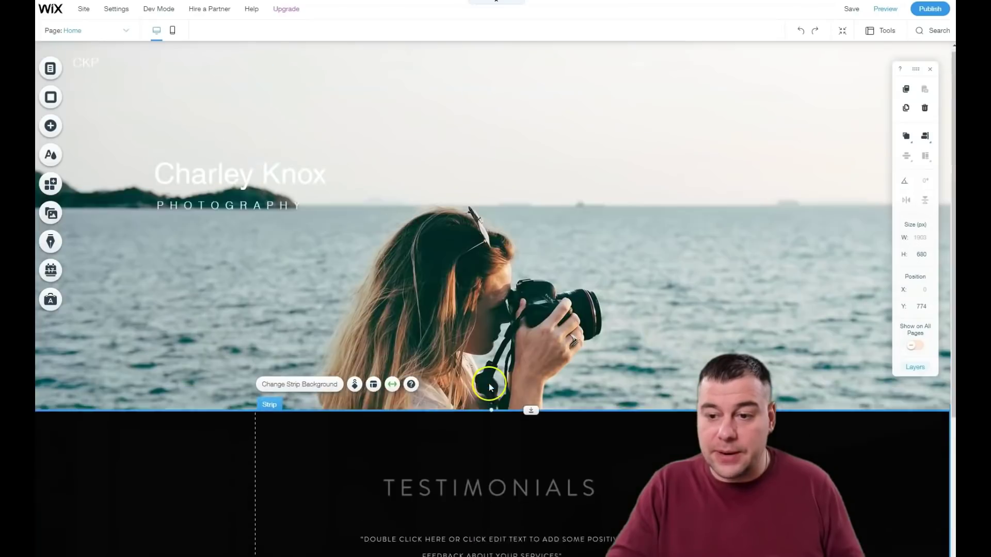
pyautogui.scroll(-4, 460, 327)
pyautogui.scroll(4, 434, 304)
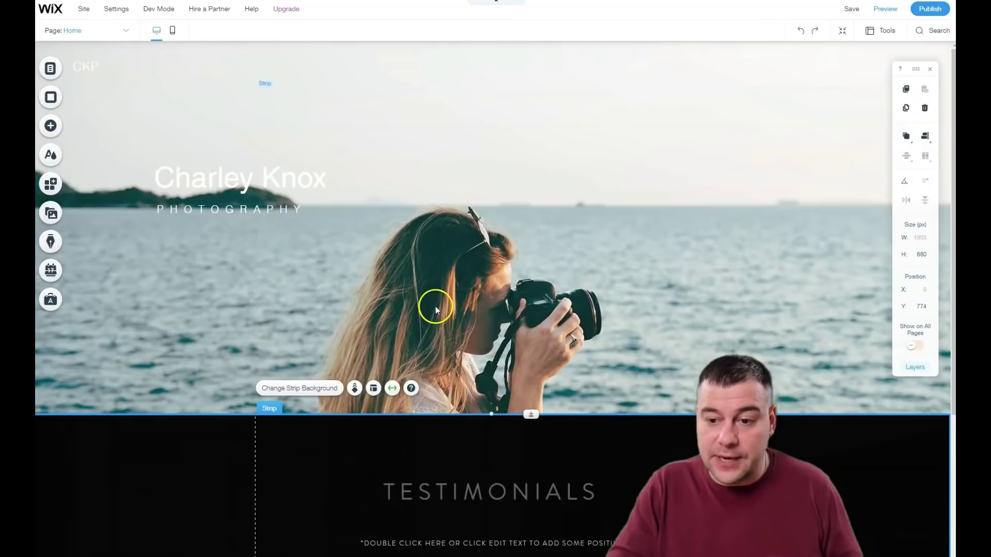
# Step: Add the four-column Services strip with Branding, Storytelling, Design and Consulting directly below the Testimonials strip on the Home page
pyautogui.click(50, 127)
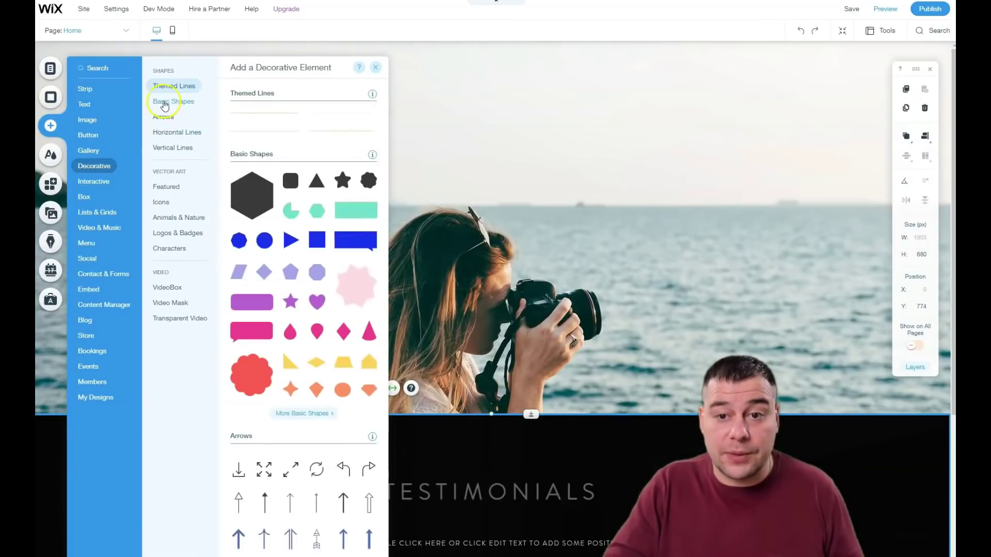
pyautogui.click(85, 89)
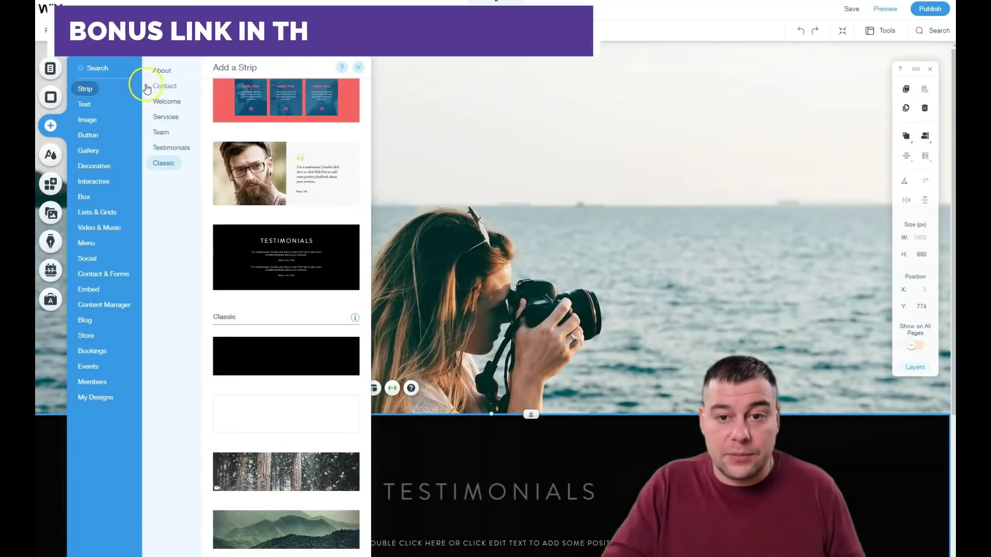
pyautogui.click(166, 87)
pyautogui.click(162, 105)
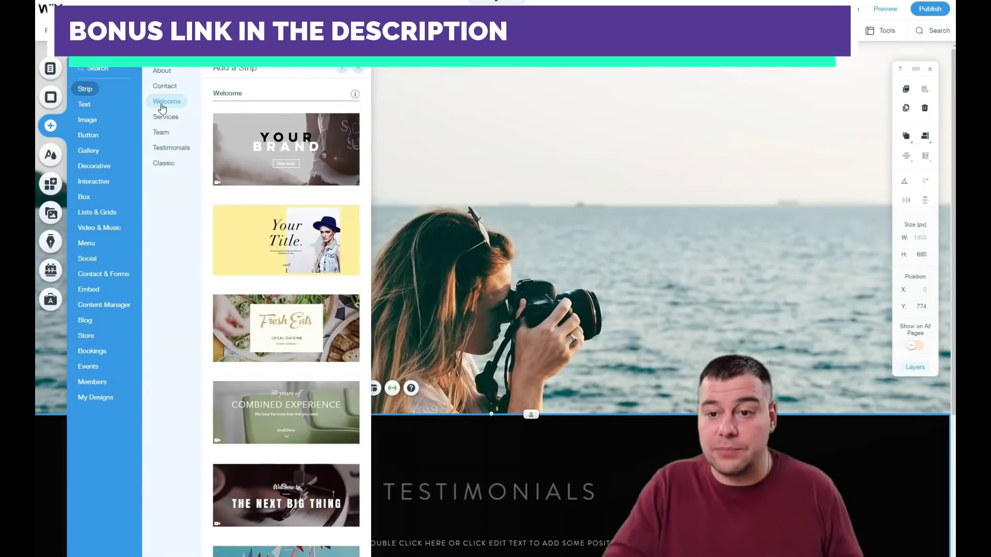
pyautogui.click(164, 118)
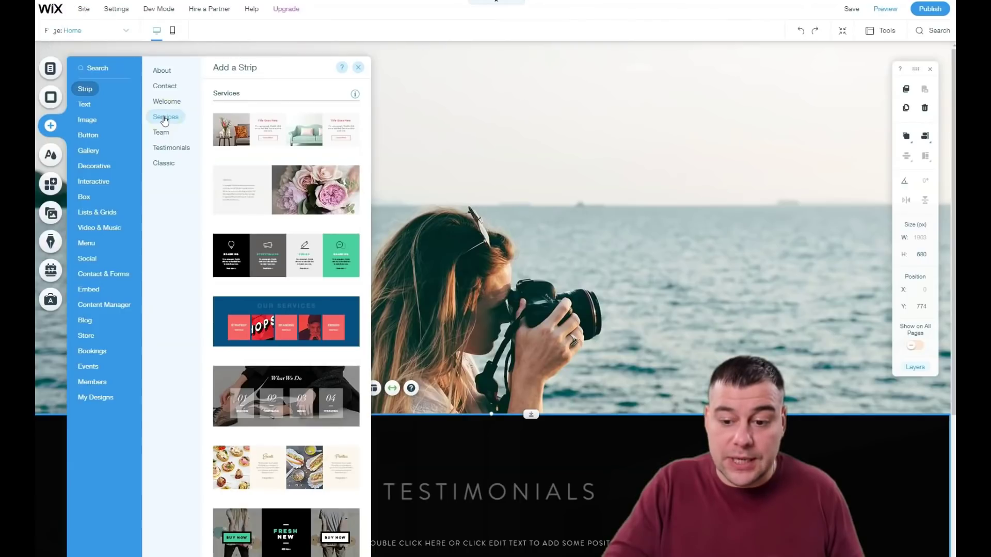
pyautogui.click(171, 103)
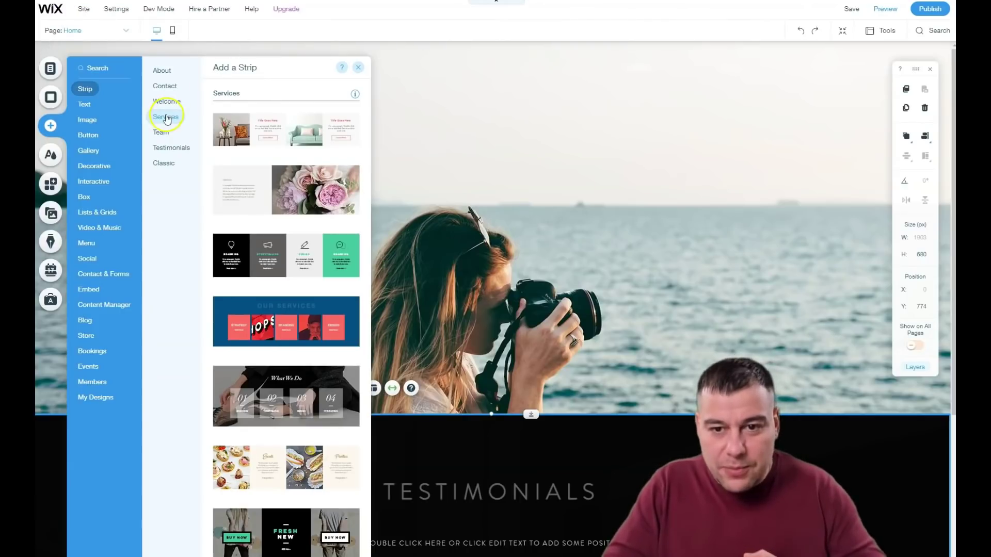
pyautogui.click(557, 487)
pyautogui.scroll(-4, 553, 467)
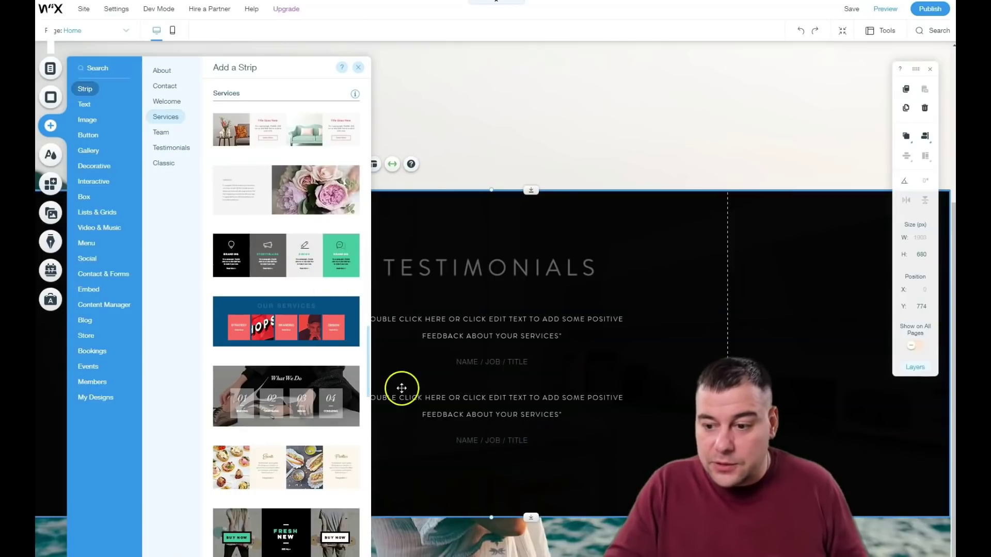
pyautogui.moveTo(288, 266); pyautogui.dragTo(521, 517)
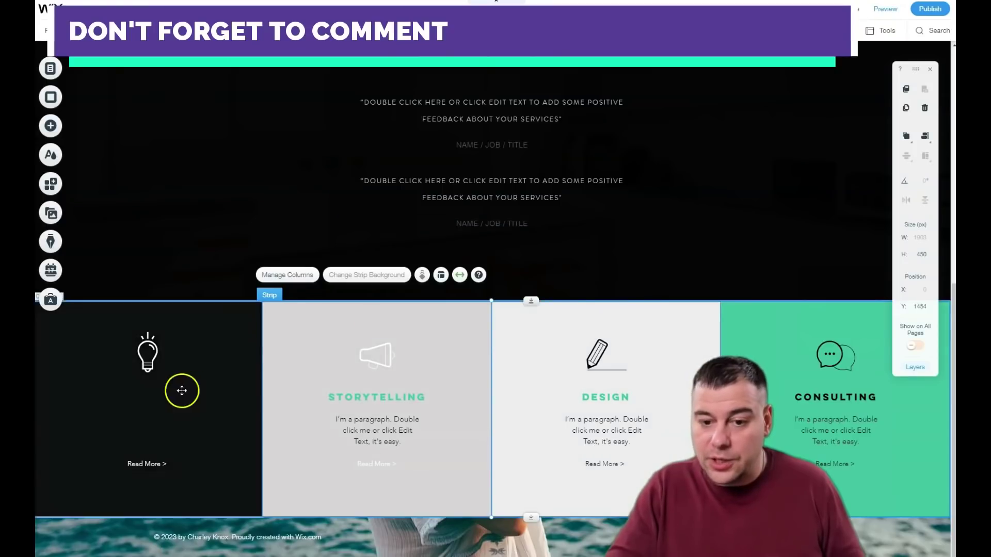
pyautogui.scroll(8, 410, 364)
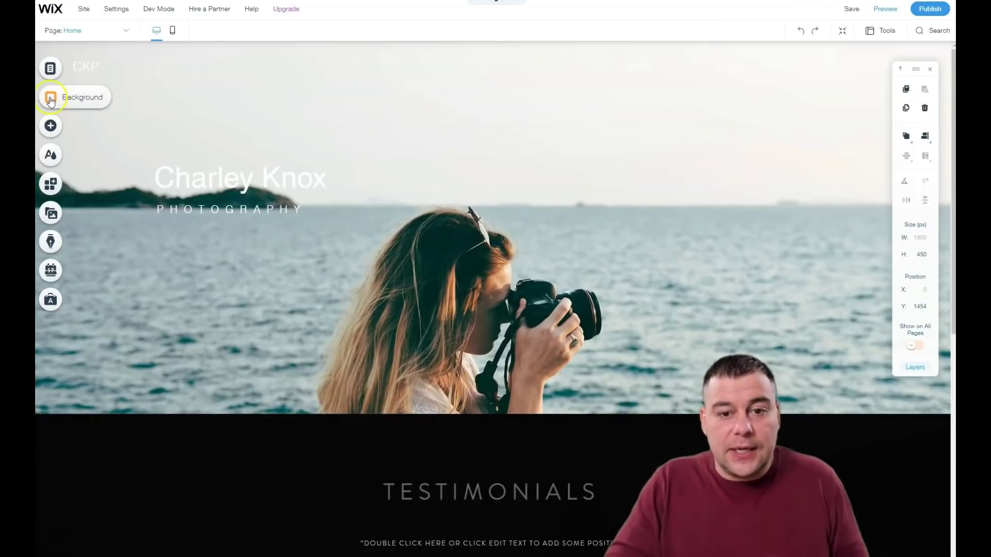
# Step: Open the site's color theme choices and browse the featured color themes
pyautogui.click(50, 156)
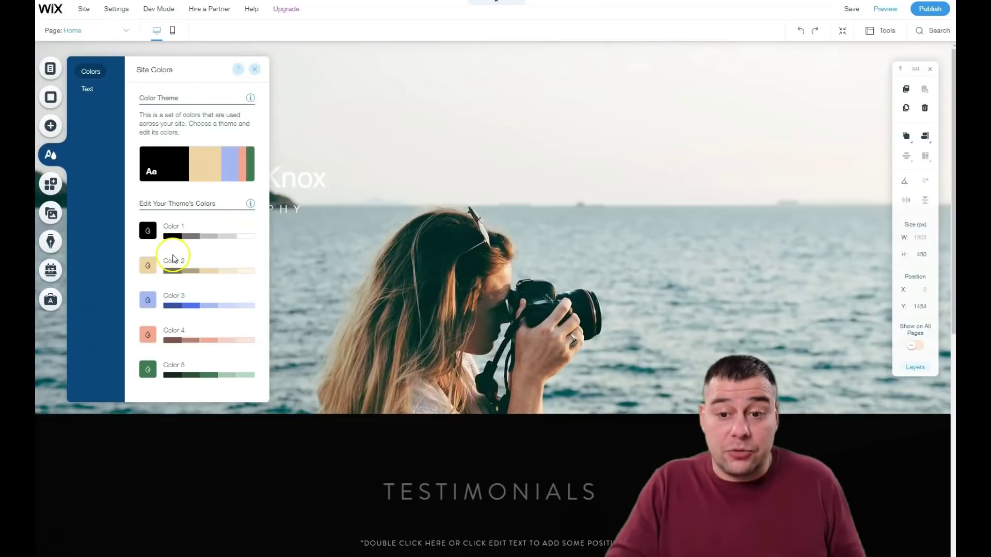
pyautogui.click(193, 168)
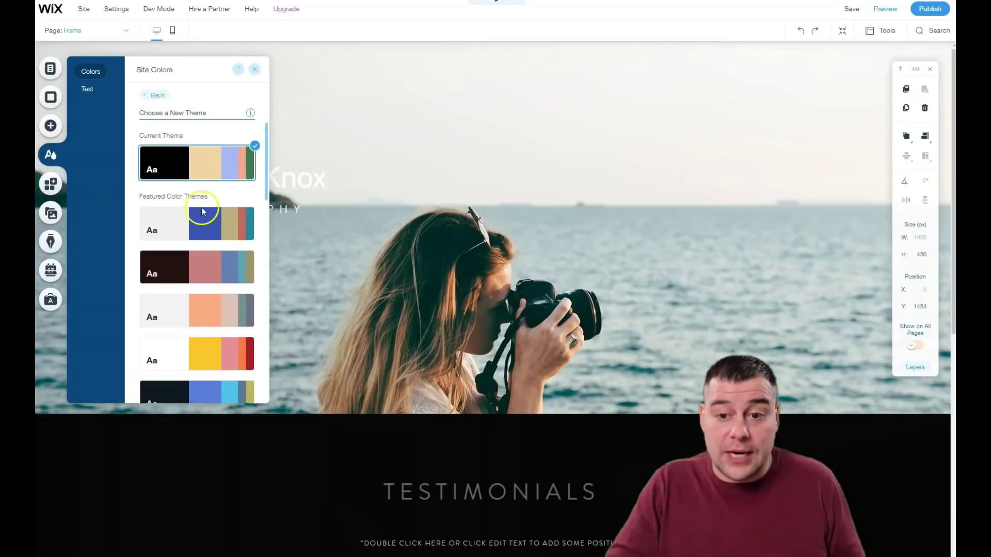
pyautogui.scroll(-2, 199, 204)
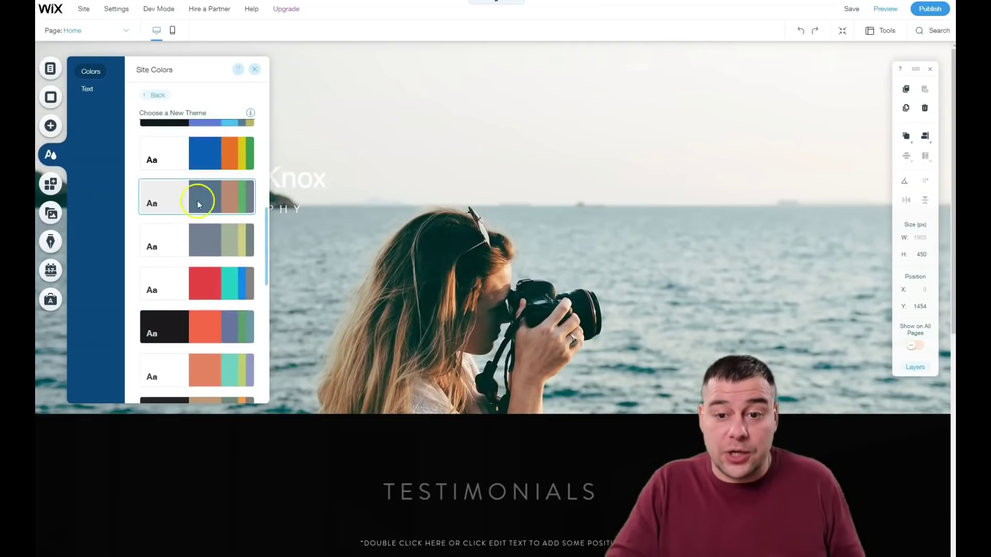
# Step: Try out several featured light and dark color themes on the site
pyautogui.click(184, 243)
pyautogui.click(188, 272)
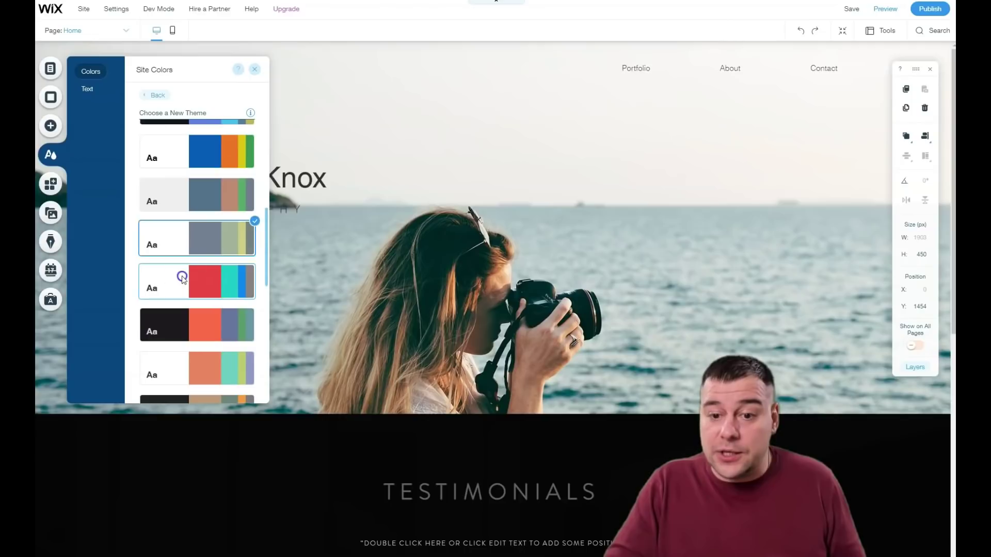
pyautogui.click(175, 314)
pyautogui.scroll(-3, 171, 330)
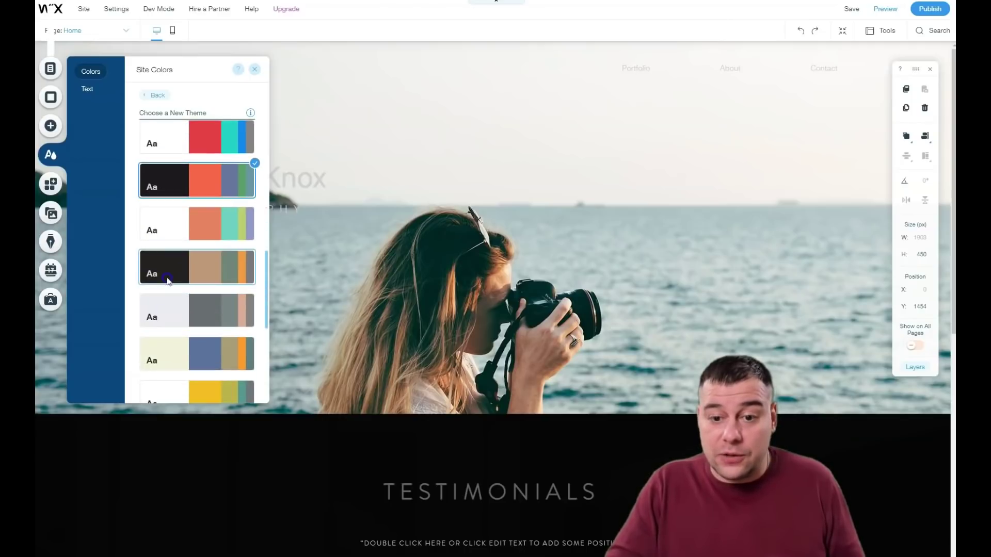
pyautogui.click(166, 271)
pyautogui.scroll(-4, 166, 258)
pyautogui.click(166, 245)
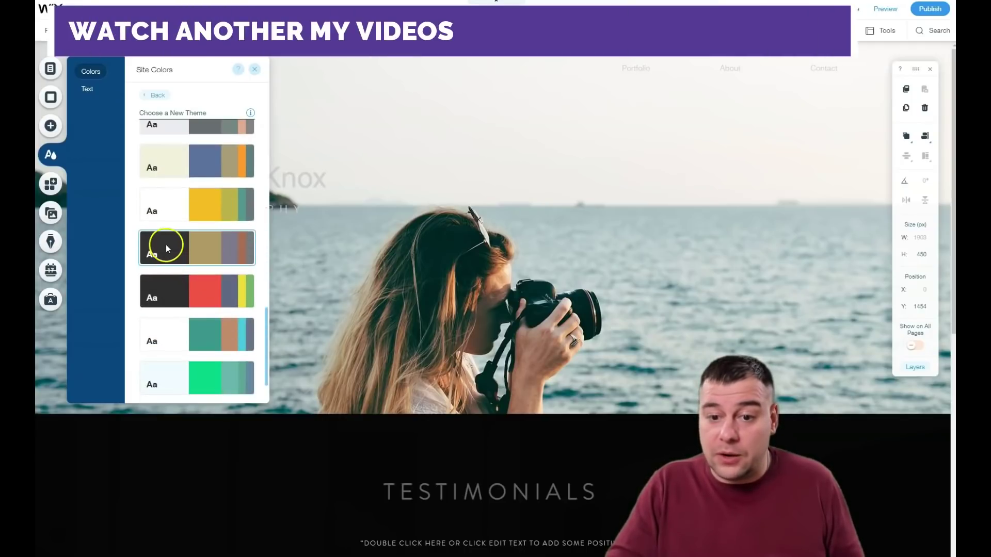
pyautogui.click(166, 289)
pyautogui.scroll(-1, 173, 305)
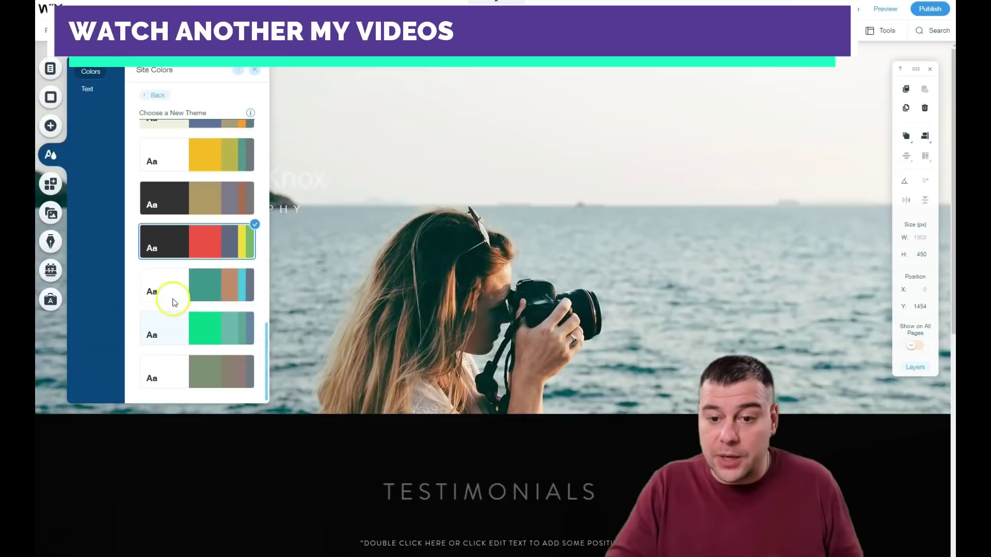
pyautogui.click(167, 298)
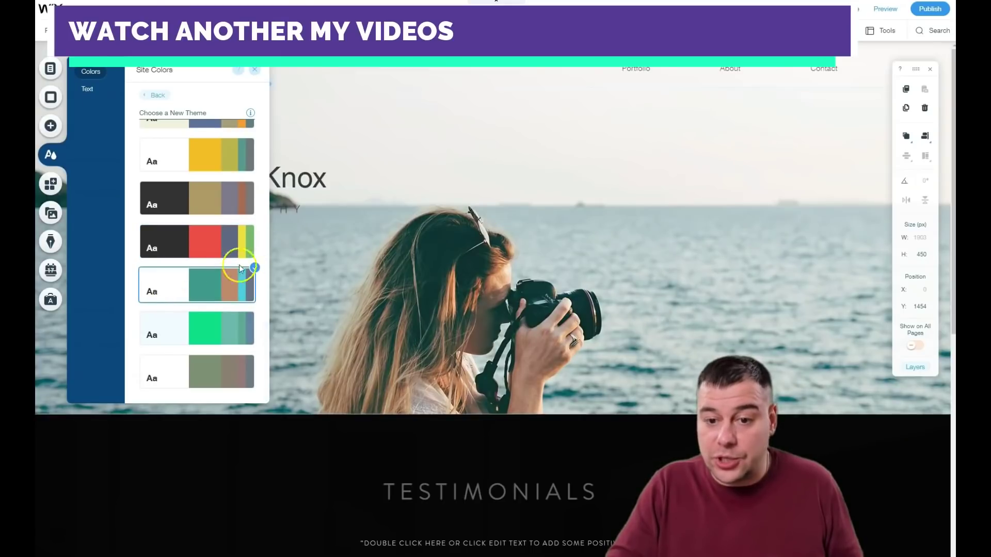
pyautogui.click(175, 333)
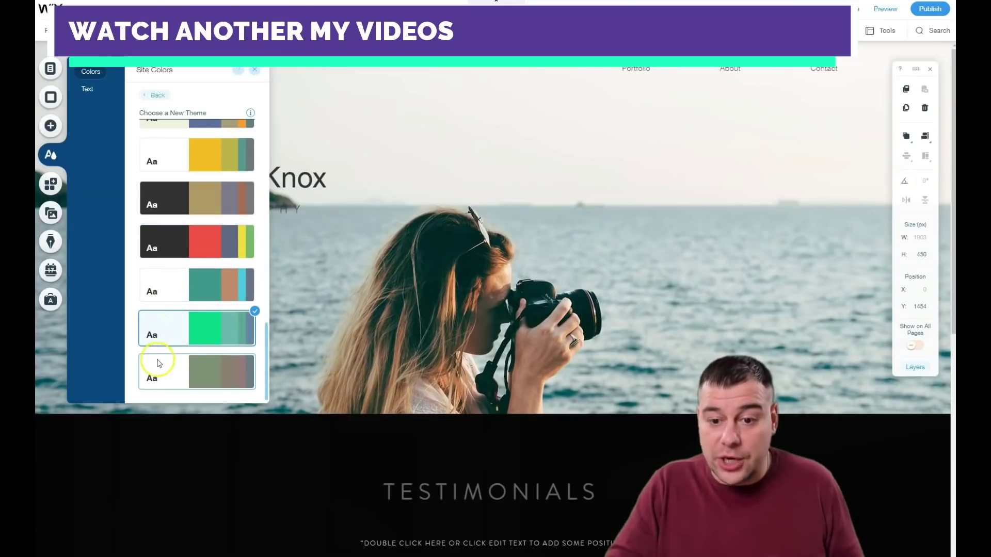
pyautogui.click(166, 196)
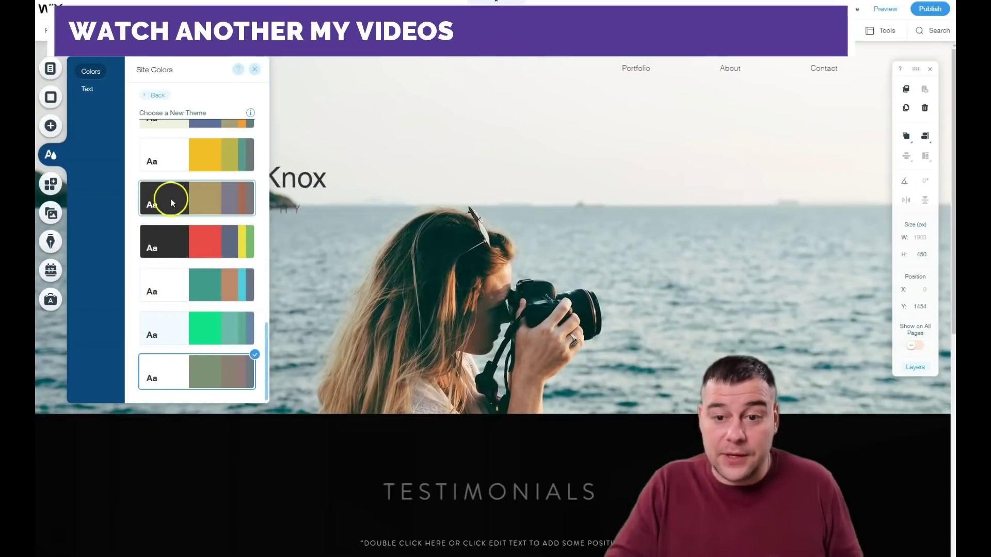
pyautogui.scroll(5, 168, 212)
pyautogui.click(161, 186)
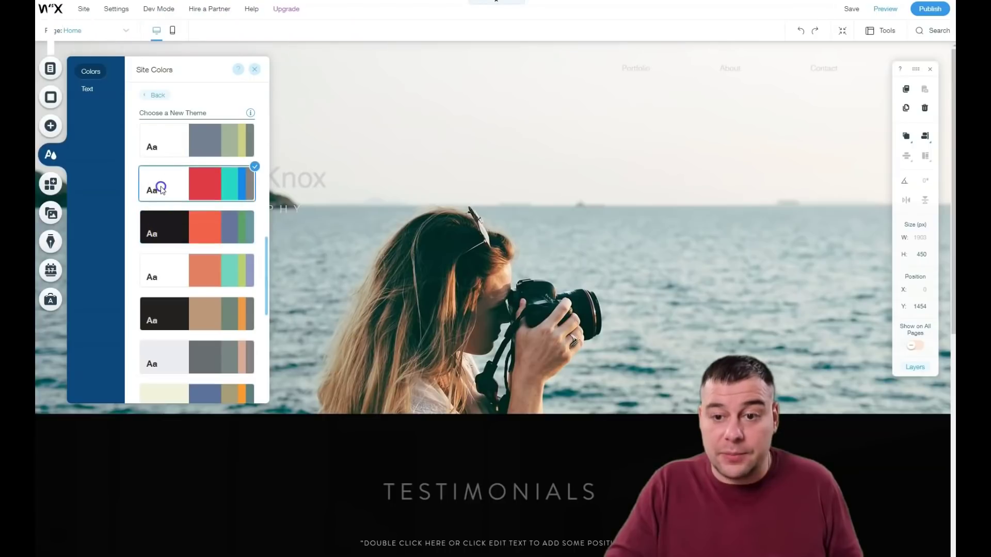
# Step: Apply the featured light grey color theme with slate blue, brown and green accents, and close the site colors
pyautogui.scroll(3, 161, 232)
pyautogui.click(172, 253)
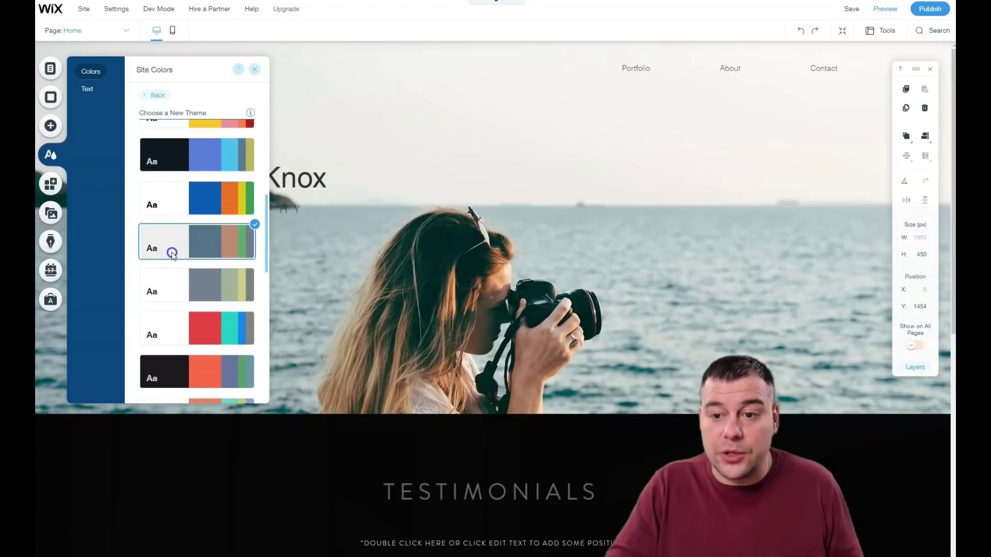
pyautogui.click(249, 74)
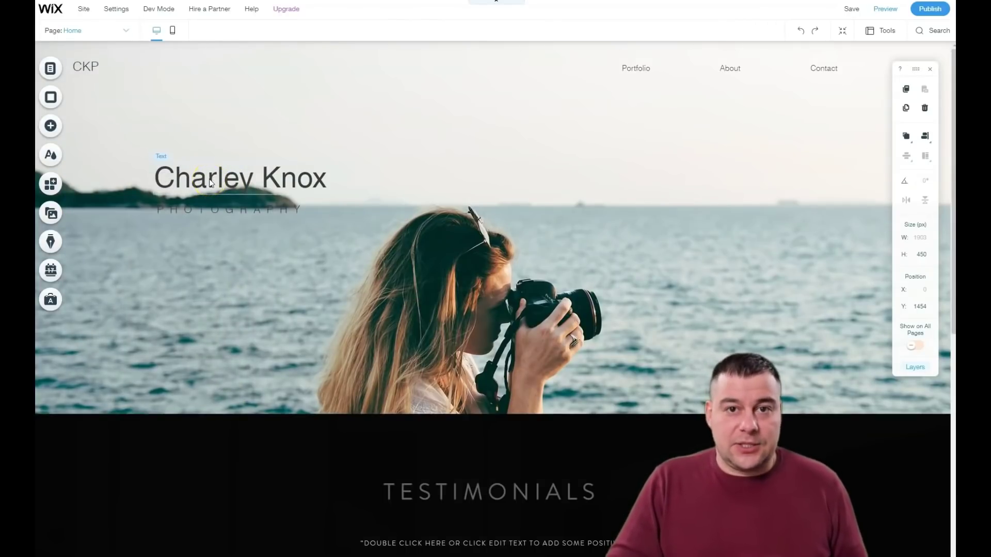
# Step: Change the font of the photographer's name heading to Verdana after trying Helvetica Bold
pyautogui.doubleClick(210, 180)
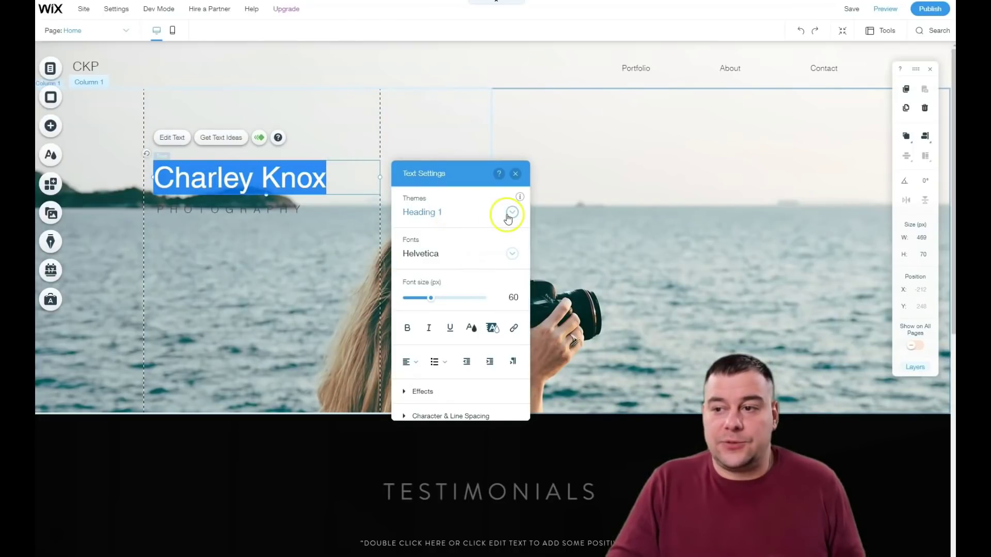
pyautogui.click(511, 254)
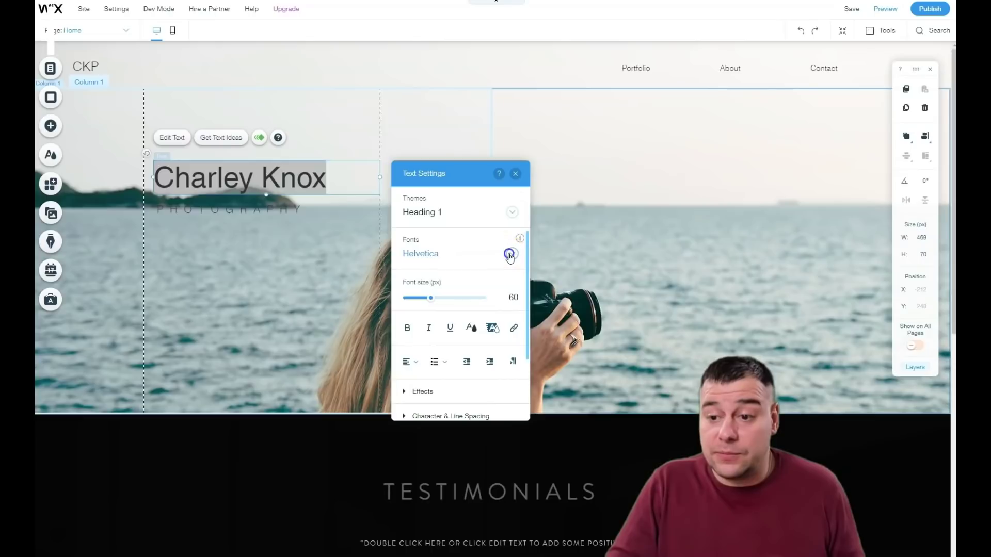
pyautogui.click(440, 288)
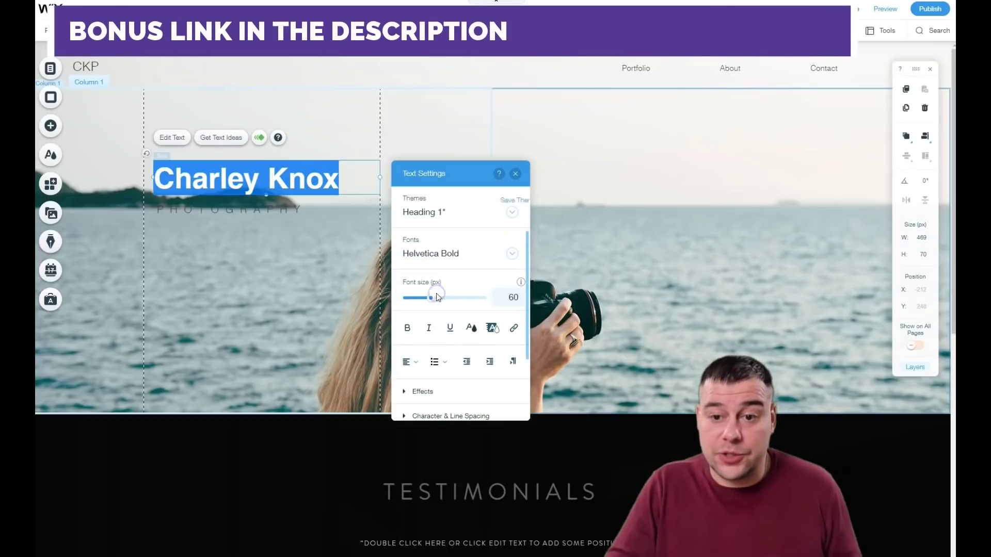
pyautogui.click(514, 255)
pyautogui.scroll(-5, 464, 343)
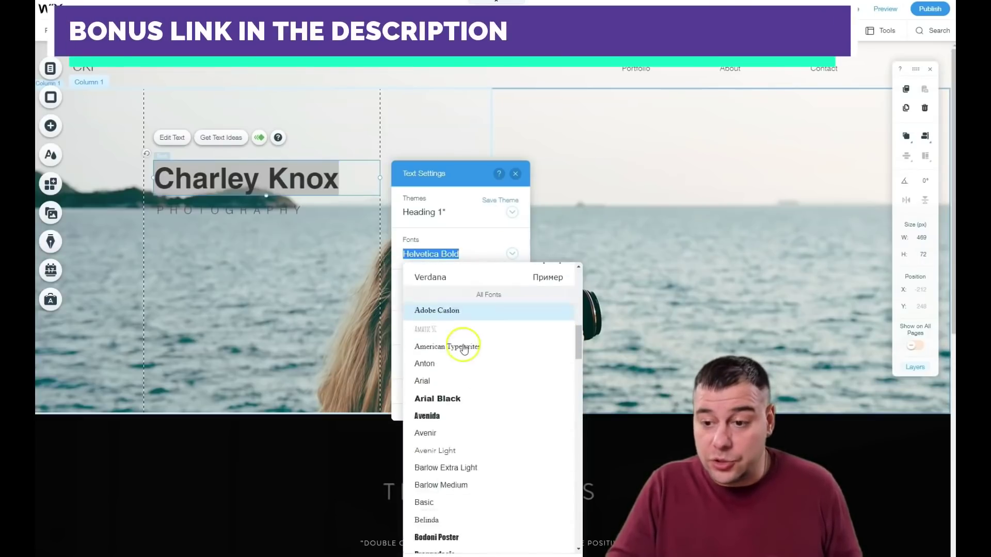
pyautogui.scroll(3, 471, 349)
pyautogui.click(460, 417)
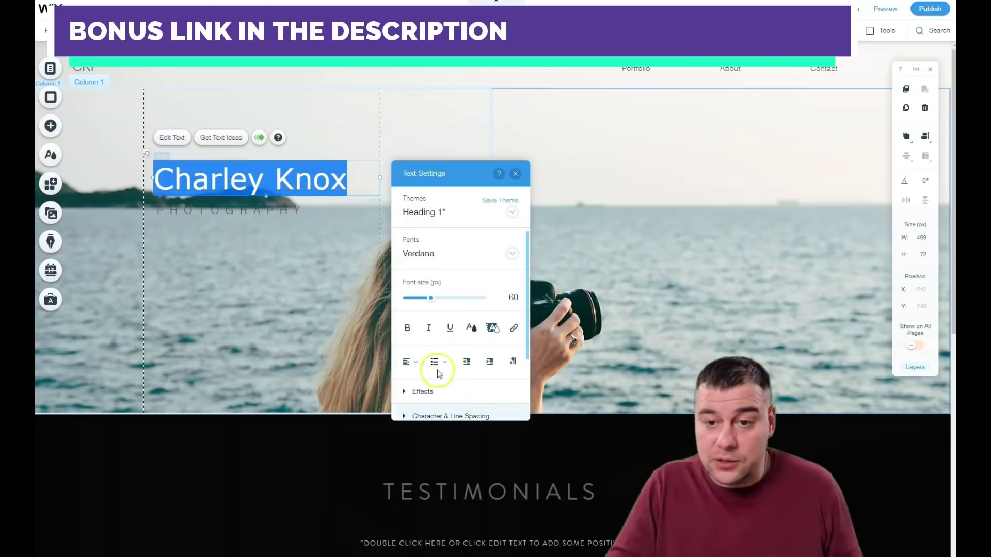
# Step: Set the photographer's name heading to font size 49 px with left alignment
pyautogui.moveTo(431, 298)
pyautogui.mouseDown()
pyautogui.moveTo(421, 299)
pyautogui.moveTo(441, 299)
pyautogui.moveTo(425, 301)
pyautogui.mouseUp()
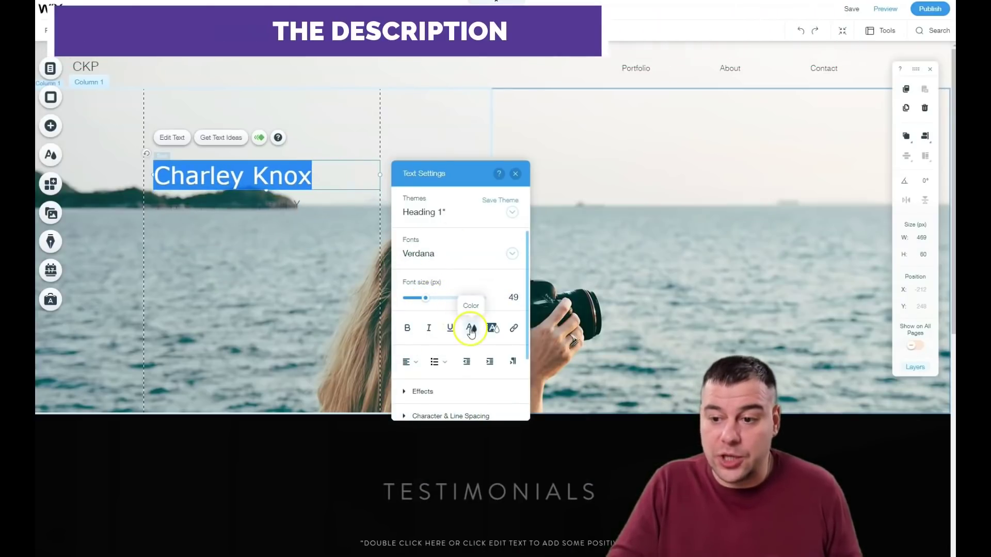
pyautogui.click(412, 362)
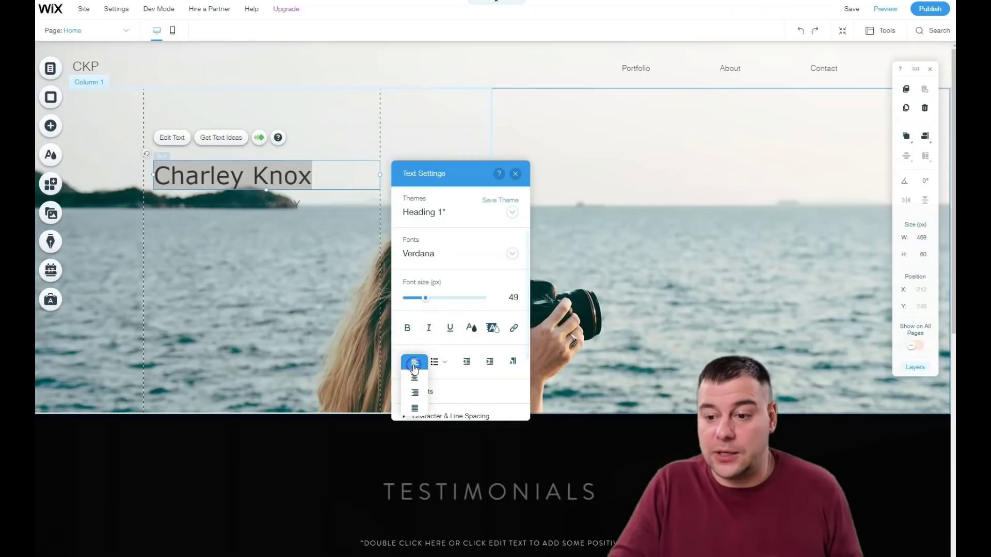
pyautogui.click(414, 363)
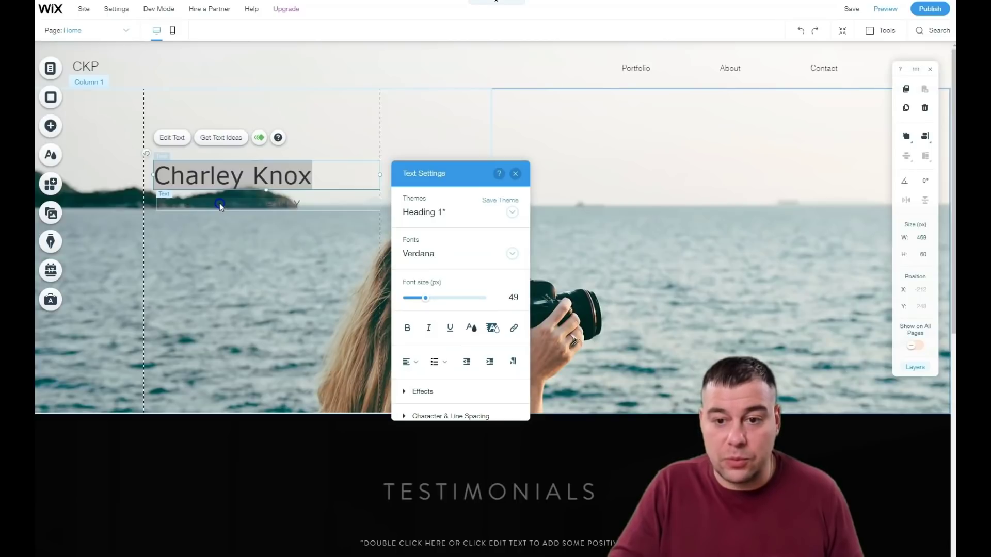
# Step: Close the text settings and move the PHOTOGRAPHY subtitle further below the name heading, to about Y 431
pyautogui.click(253, 296)
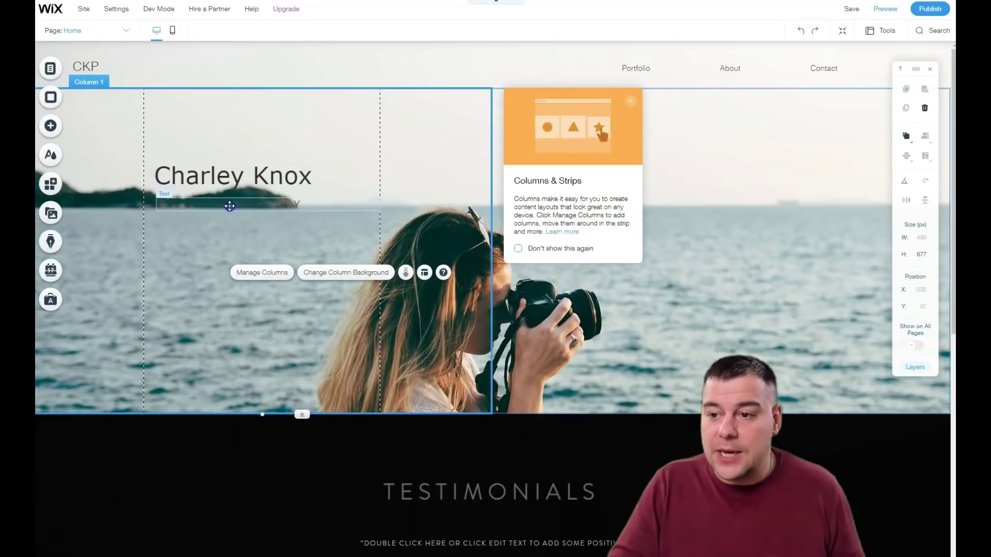
pyautogui.click(212, 289)
pyautogui.moveTo(200, 207); pyautogui.dragTo(199, 257)
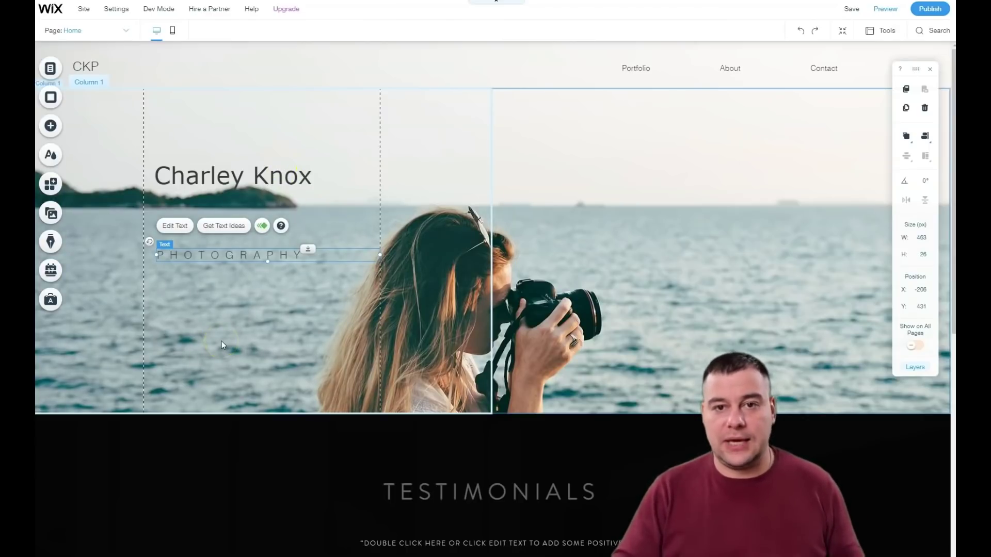
# Step: Review the Home page's strips, switch the editor to Zoom Out mode and select the Testimonials strip
pyautogui.scroll(-8, 317, 208)
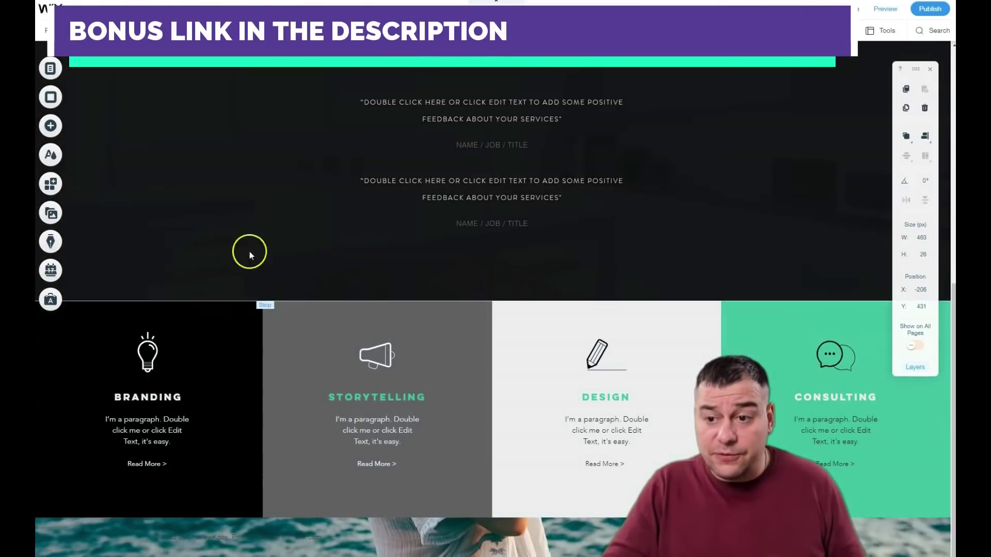
pyautogui.scroll(5, 248, 250)
pyautogui.scroll(-5, 305, 225)
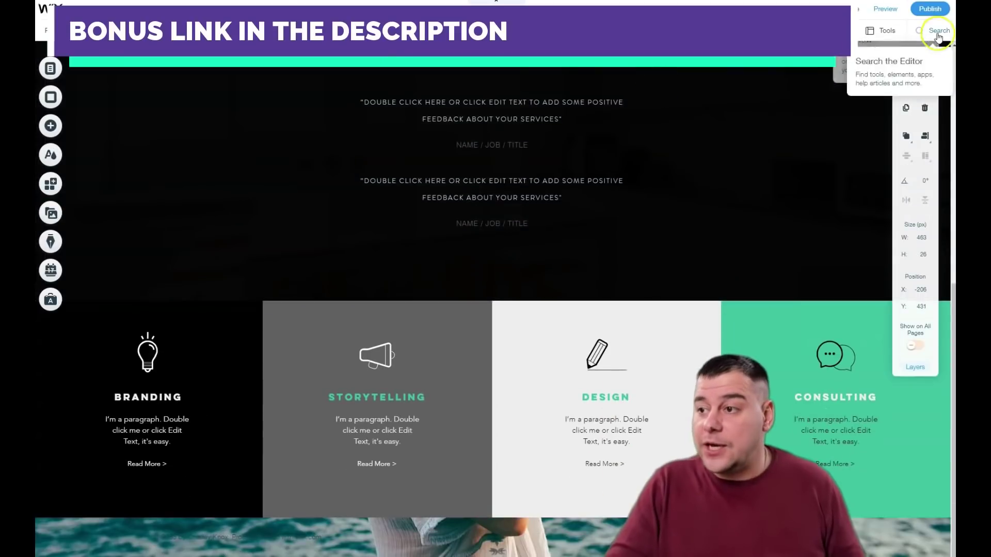
pyautogui.click(952, 61)
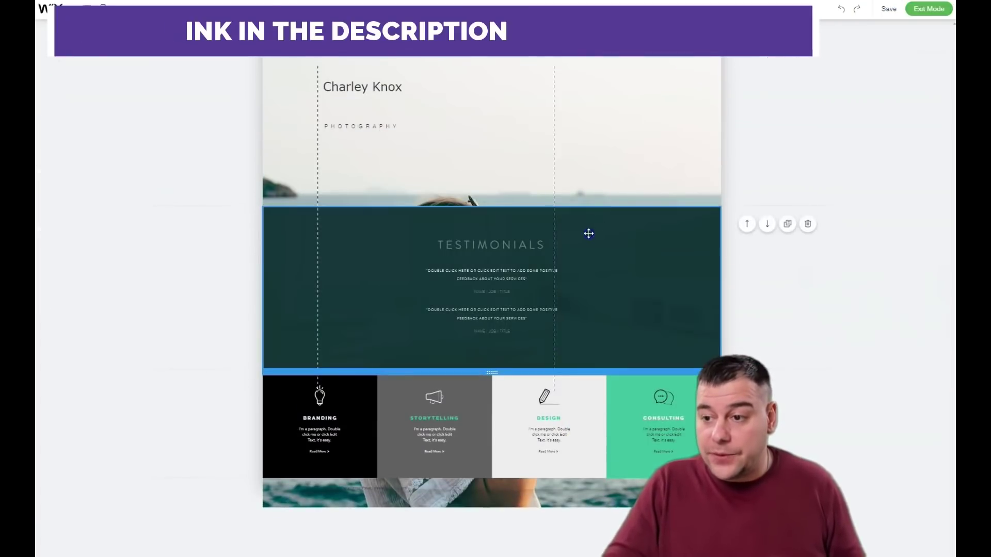
pyautogui.click(645, 263)
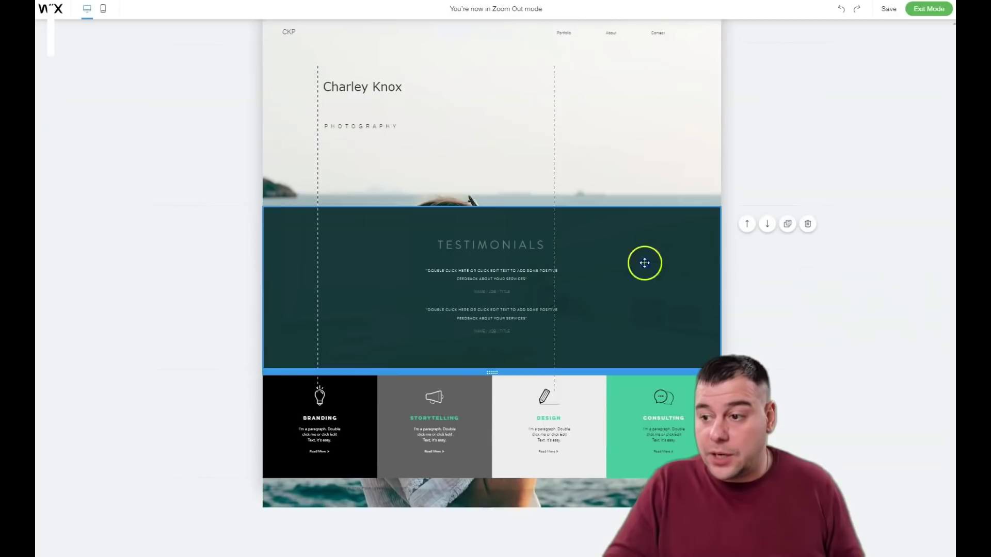
# Step: Try the services strip above Testimonials and above the name heading strip, and return it below the Testimonials strip
pyautogui.click(768, 225)
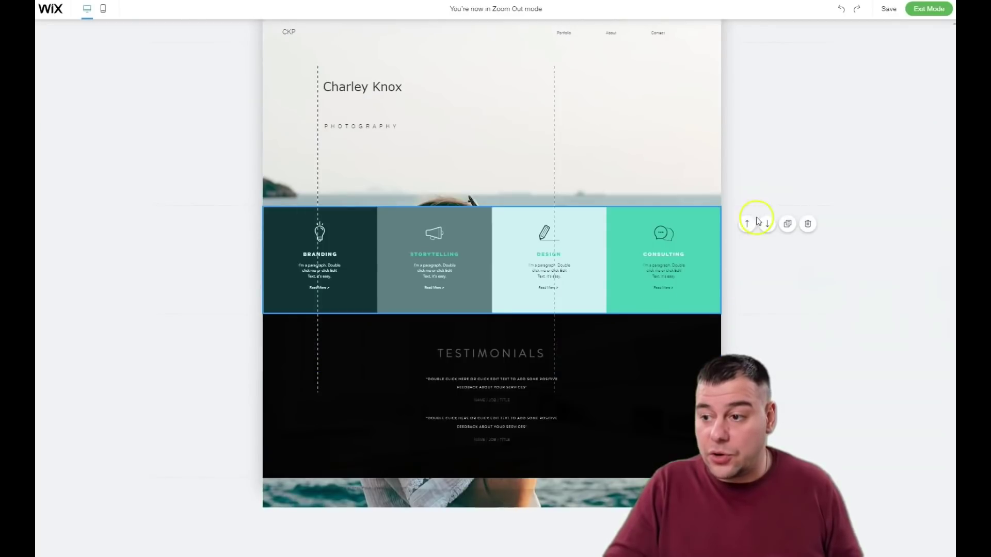
pyautogui.click(747, 224)
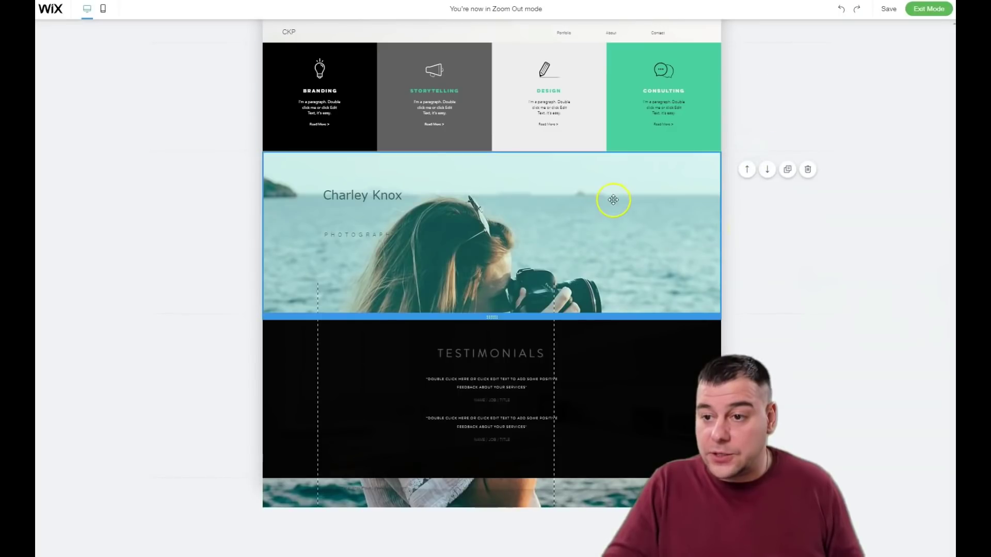
pyautogui.click(770, 63)
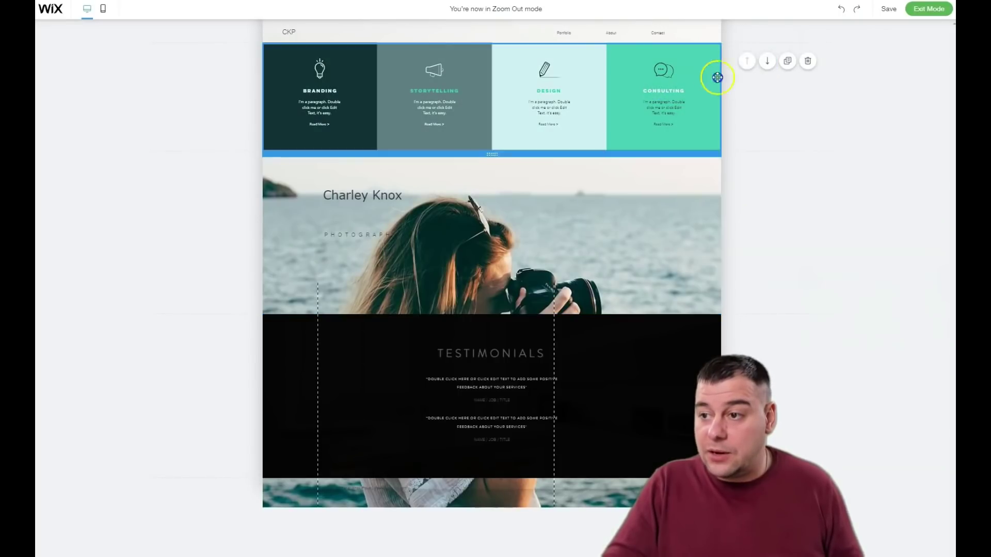
pyautogui.click(765, 60)
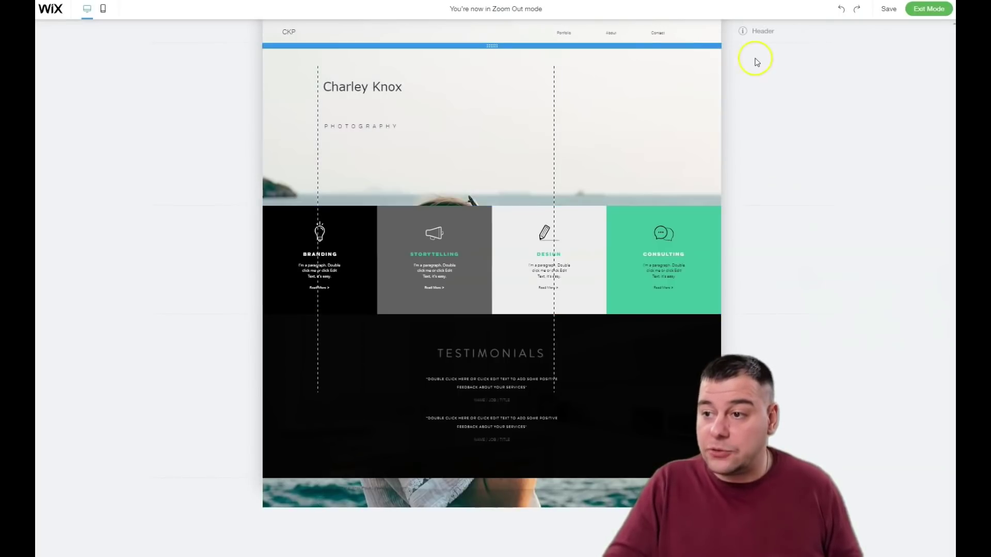
pyautogui.moveTo(629, 248)
pyautogui.moveTo(500, 312); pyautogui.dragTo(491, 321)
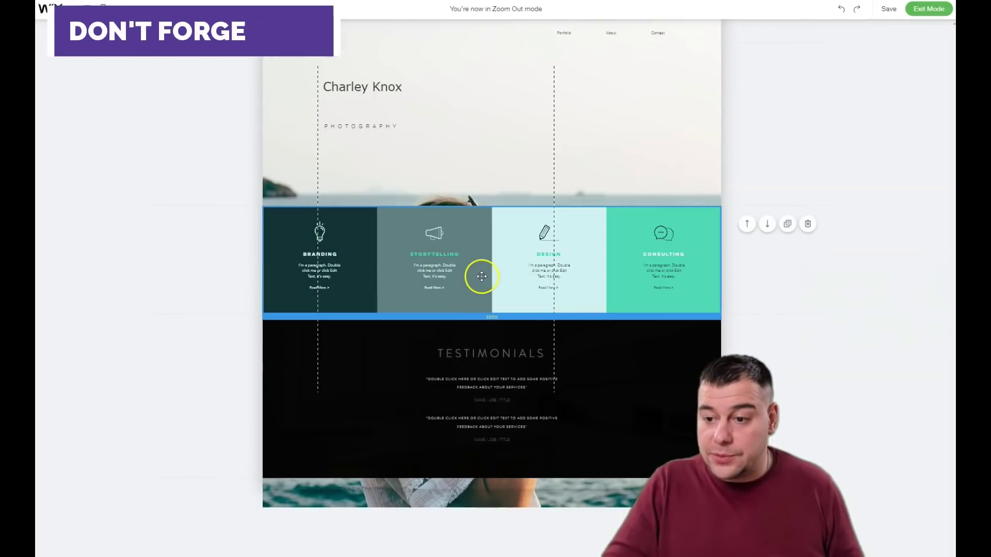
pyautogui.moveTo(477, 288); pyautogui.dragTo(481, 392)
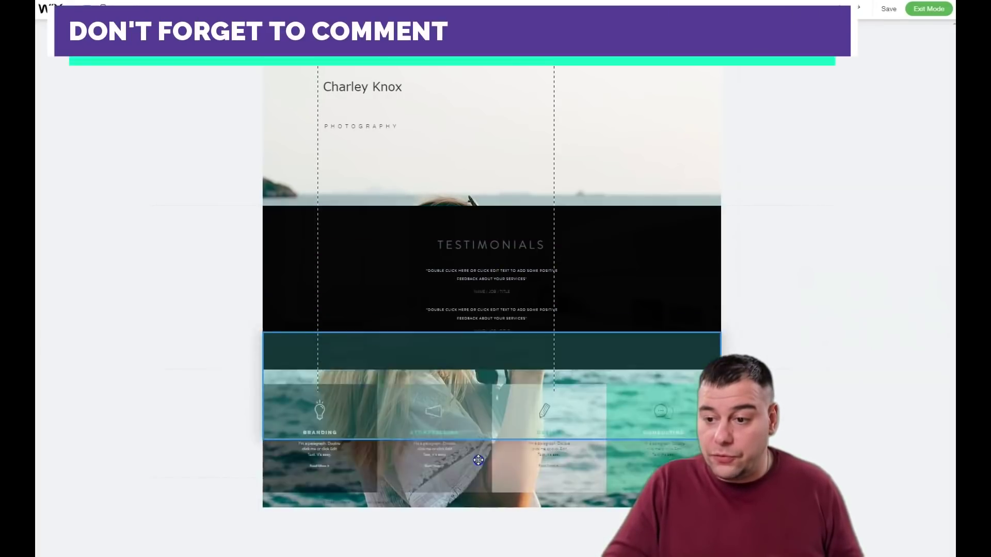
# Step: Move the Testimonials strip down to leave a gap below the name heading strip, and exit Zoom Out mode
pyautogui.click(476, 209)
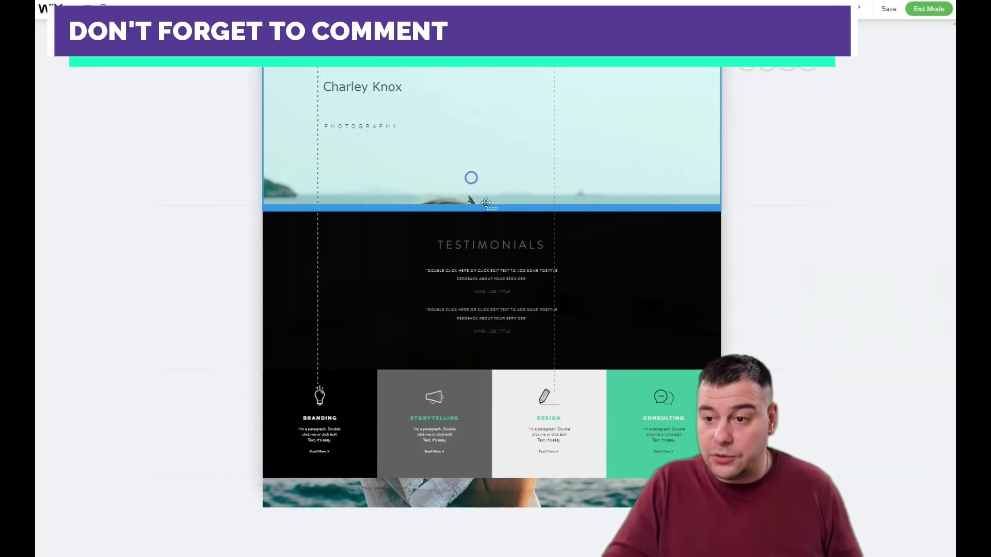
pyautogui.moveTo(497, 280); pyautogui.dragTo(509, 478)
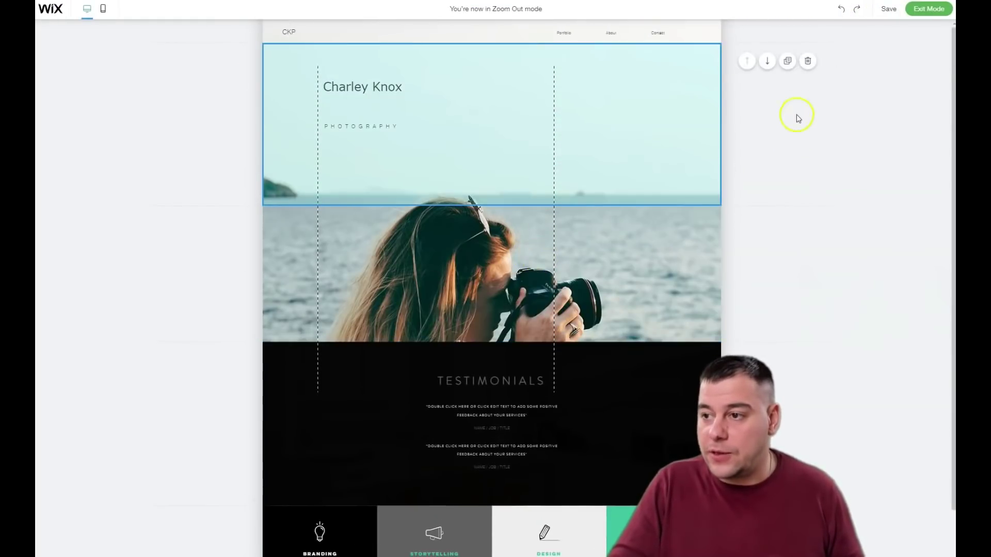
pyautogui.click(933, 9)
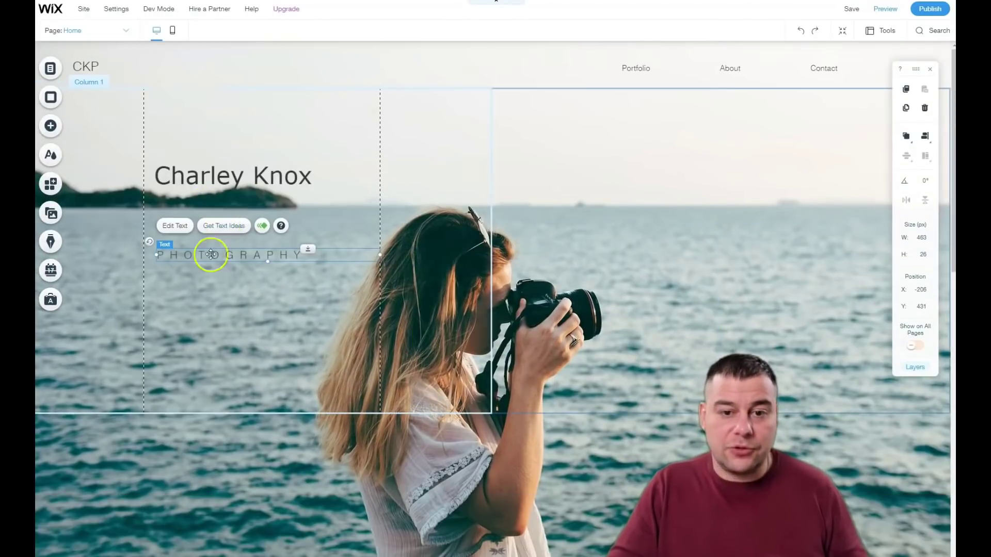
# Step: Open the button elements that can be added and browse the Themed, Text & Icon and Icon Buttons designs
pyautogui.click(51, 128)
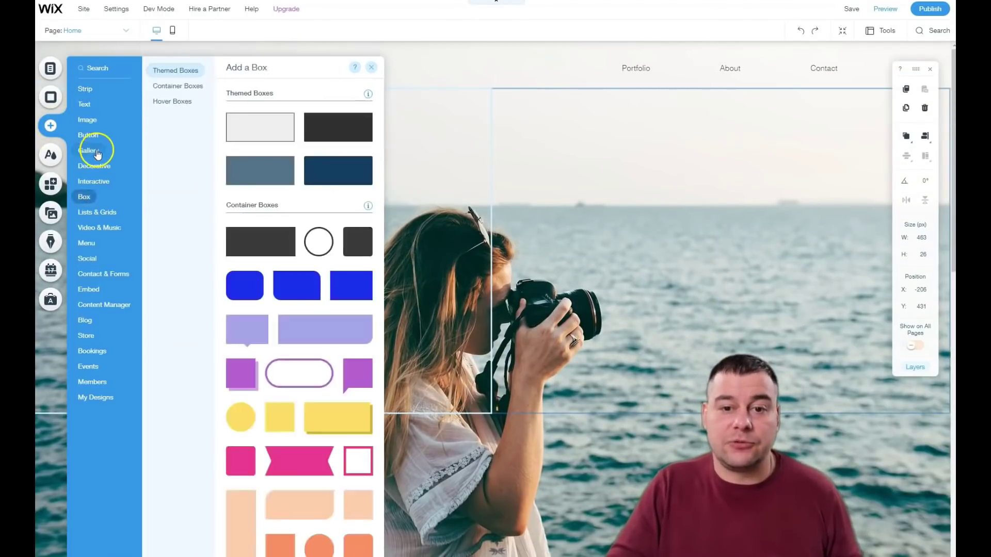
pyautogui.moveTo(88, 138)
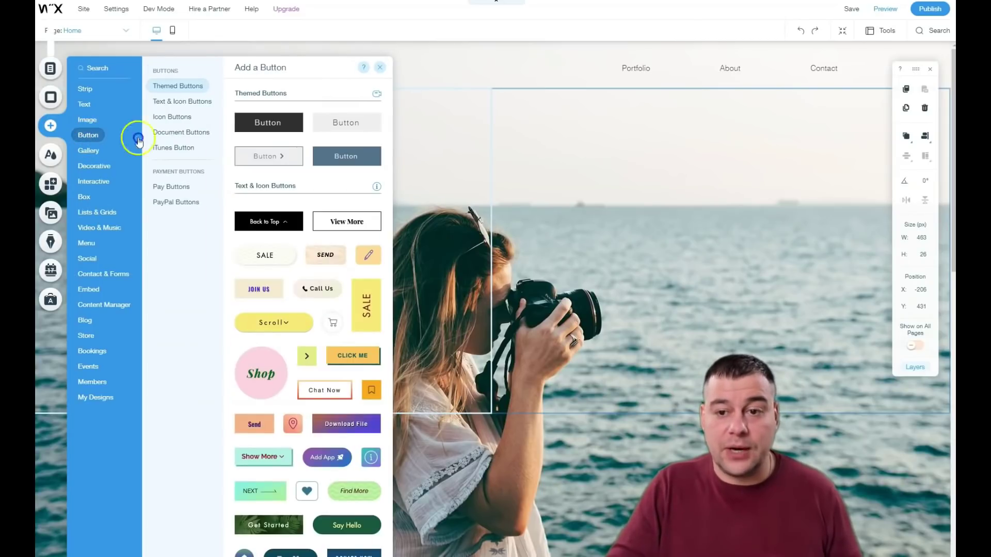
pyautogui.scroll(-5, 329, 374)
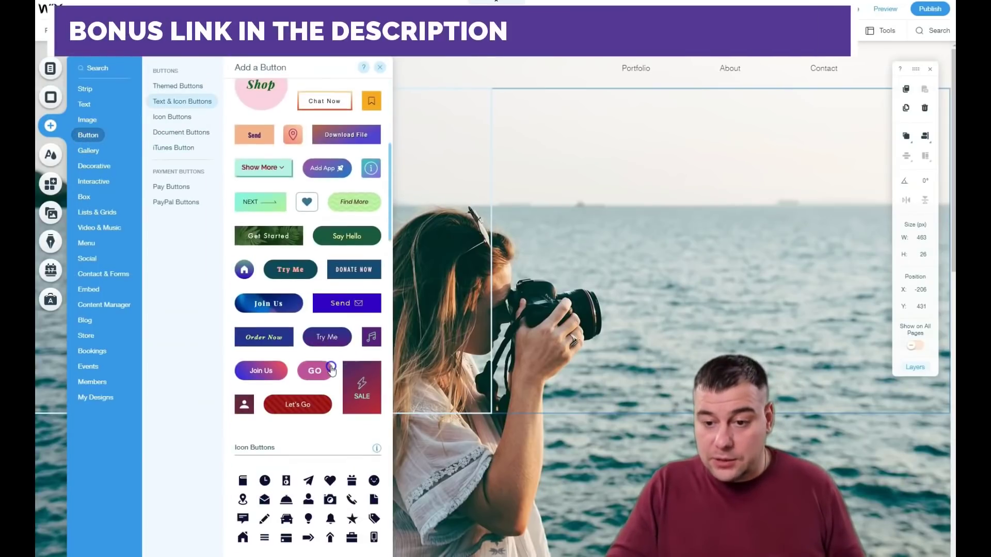
pyautogui.scroll(2, 331, 370)
pyautogui.scroll(-8, 331, 382)
pyautogui.scroll(-2, 331, 399)
pyautogui.scroll(5, 325, 387)
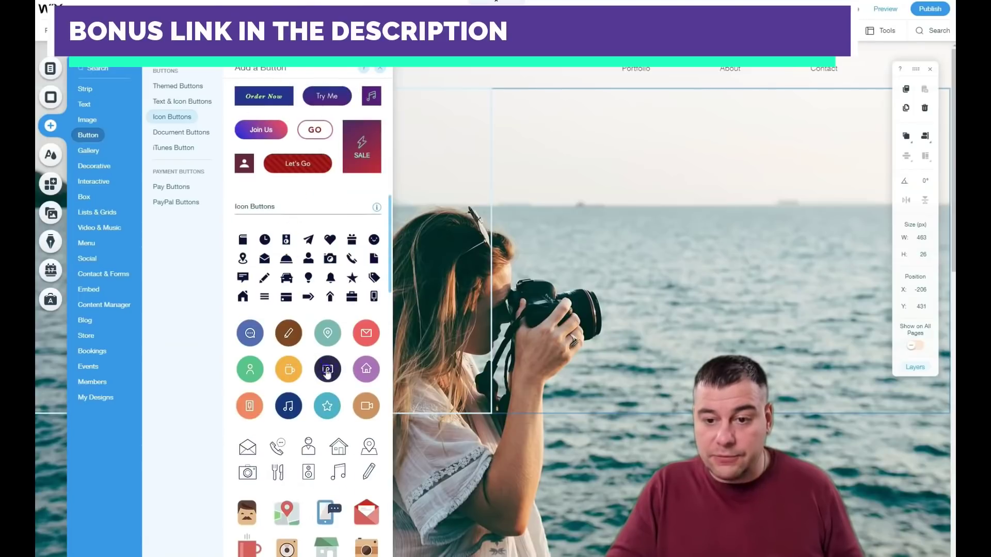
pyautogui.scroll(-8, 326, 372)
pyautogui.scroll(9, 320, 289)
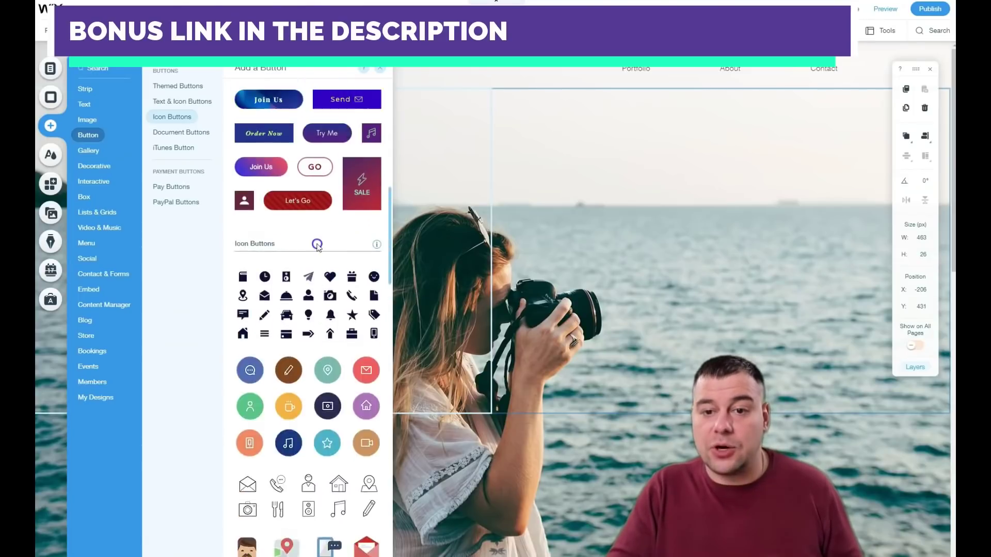
pyautogui.scroll(10, 317, 245)
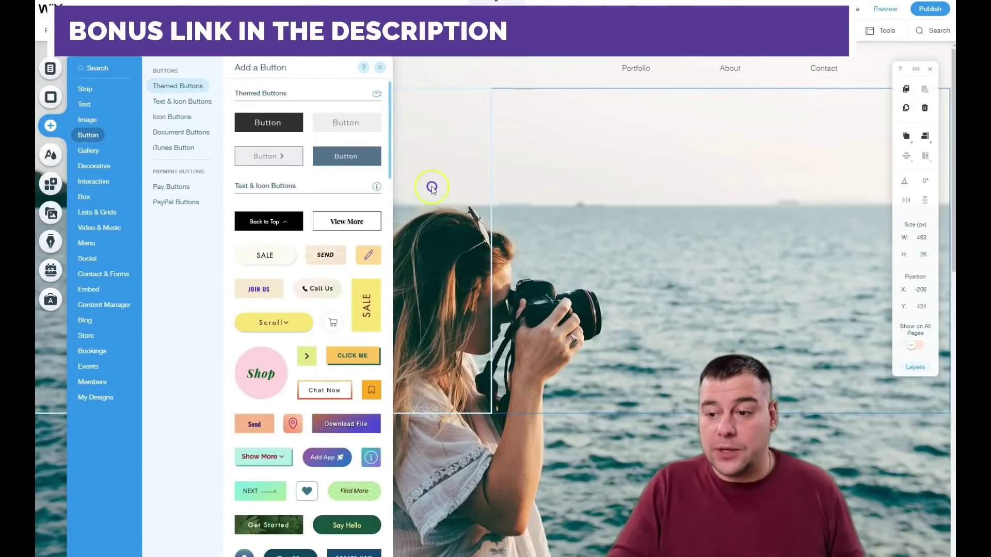
# Step: Add a light grey themed button to Column 2, about 373 × 245 px in size, at about X 752, Y 221
pyautogui.click(697, 265)
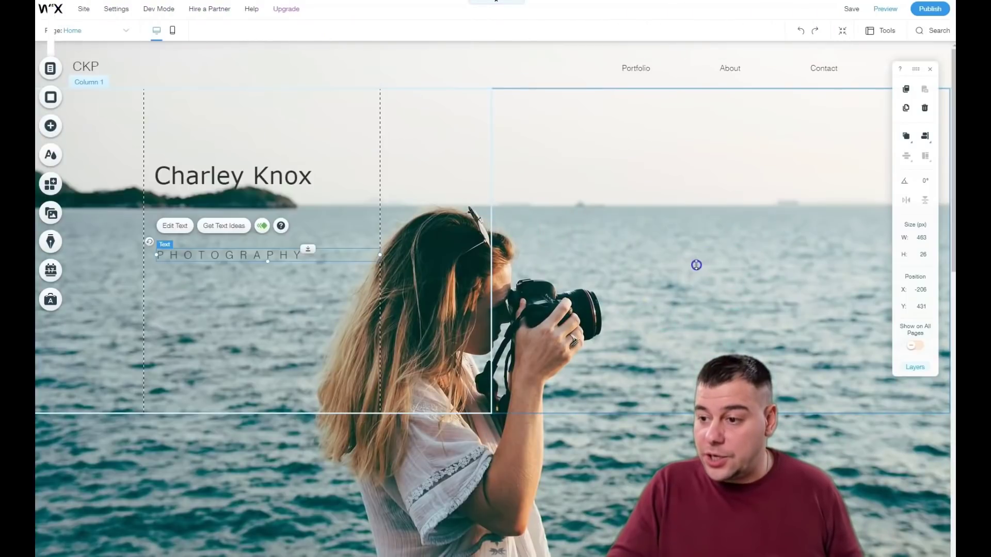
pyautogui.moveTo(681, 263); pyautogui.dragTo(570, 363)
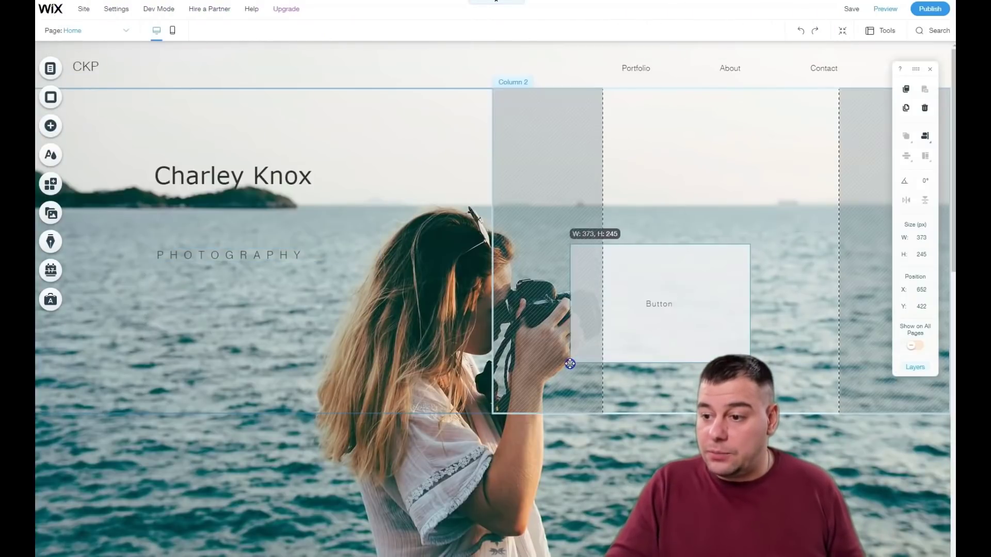
pyautogui.moveTo(669, 302); pyautogui.dragTo(718, 205)
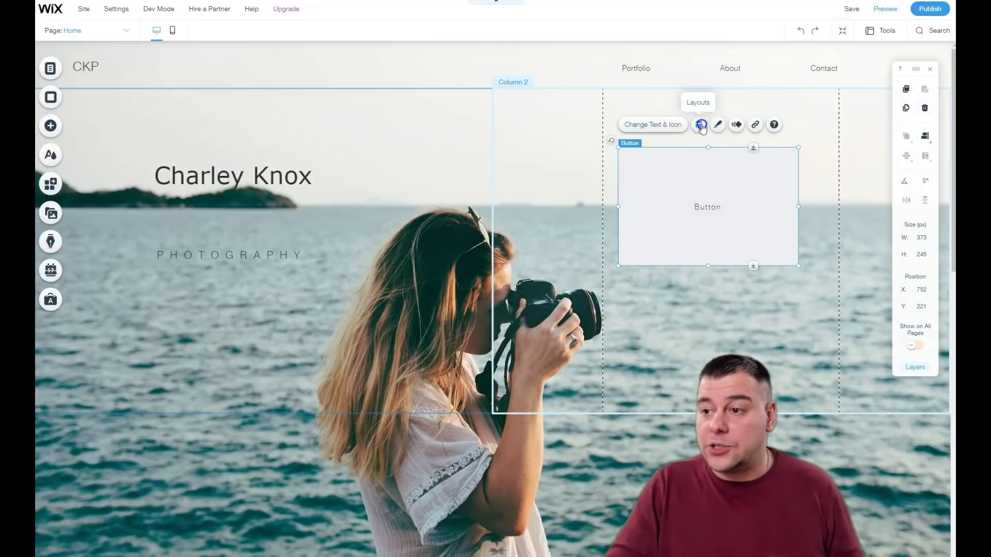
# Step: Customize the button's design by setting its regular-state fill opacity to 44%
pyautogui.click(718, 125)
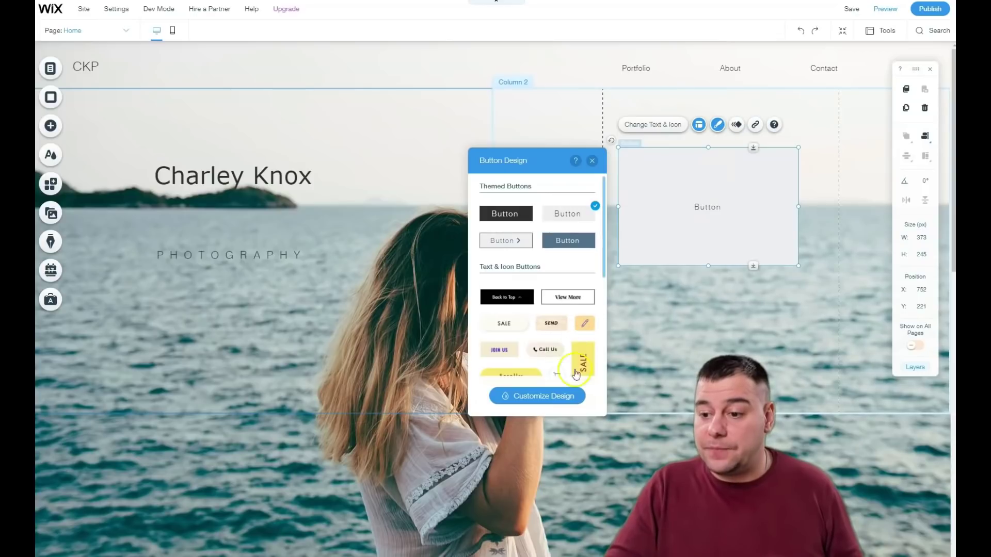
pyautogui.click(555, 397)
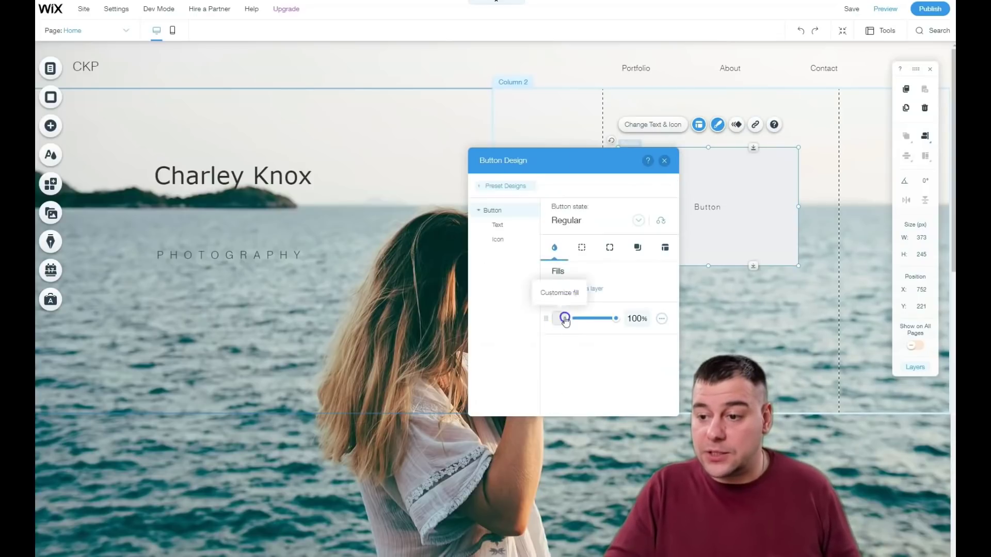
pyautogui.moveTo(613, 322); pyautogui.dragTo(589, 320)
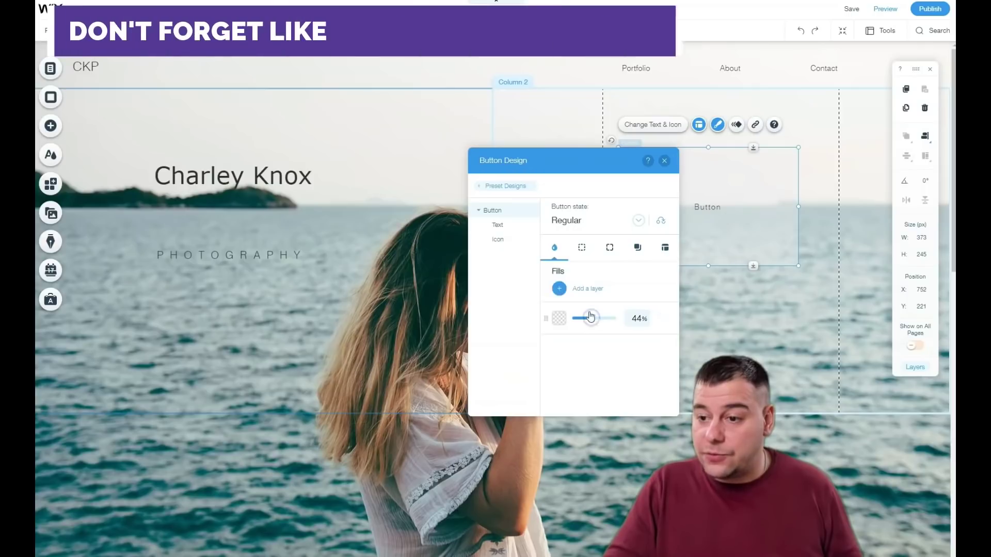
# Step: Check the button's icon and text design settings, and move the button down to about X 779, Y 406
pyautogui.click(497, 238)
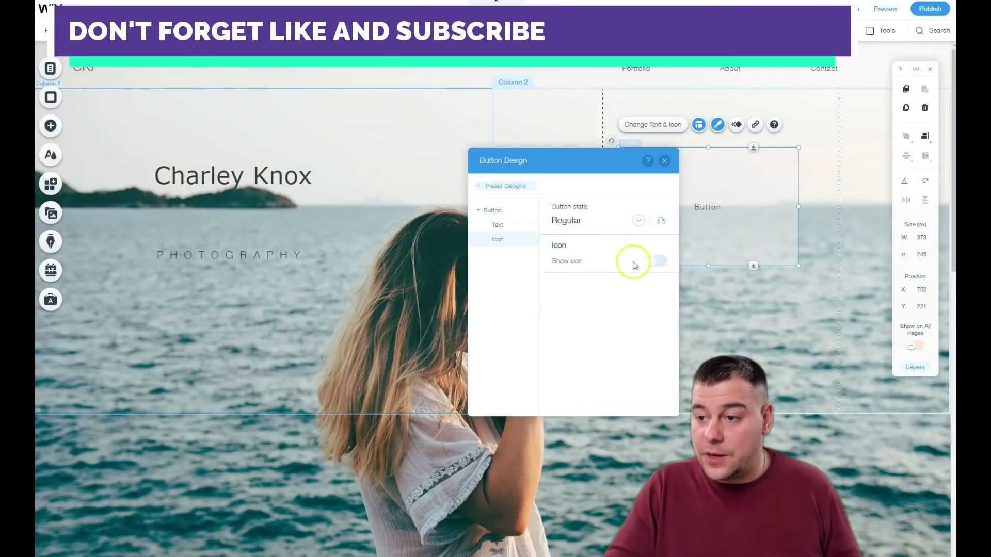
pyautogui.click(495, 227)
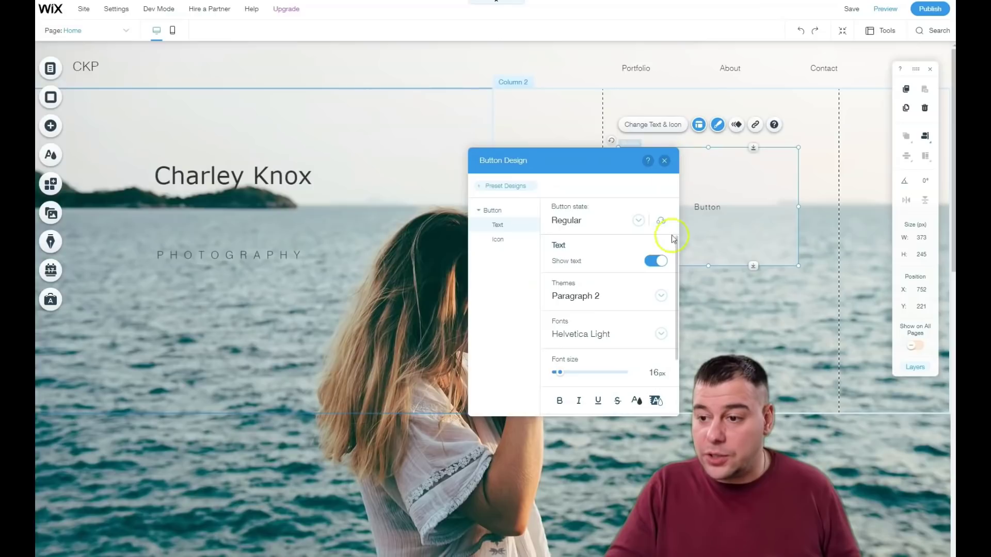
pyautogui.click(665, 161)
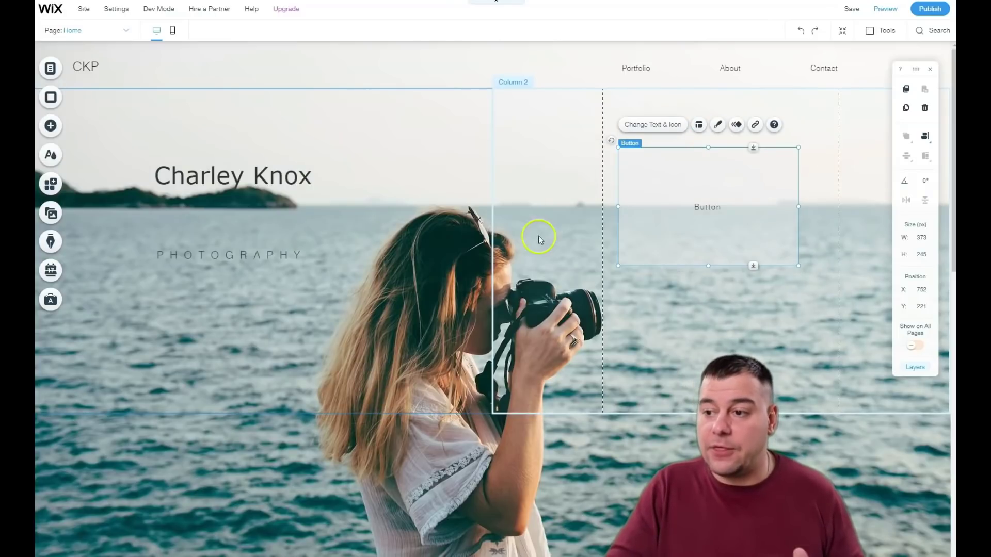
pyautogui.moveTo(692, 223); pyautogui.dragTo(692, 305)
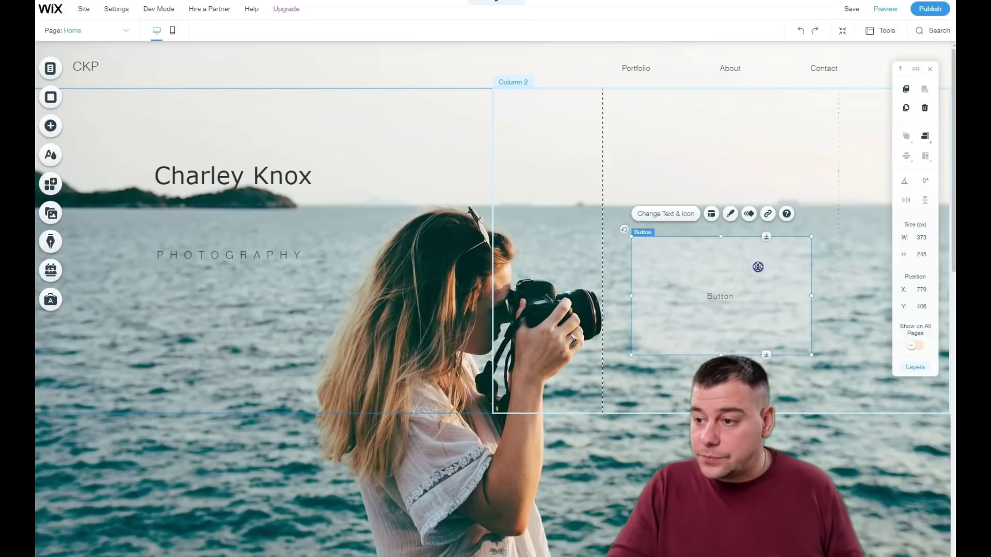
# Step: Examine the button's link options, including the Email option's address and subject fields, without assigning a link
pyautogui.click(768, 212)
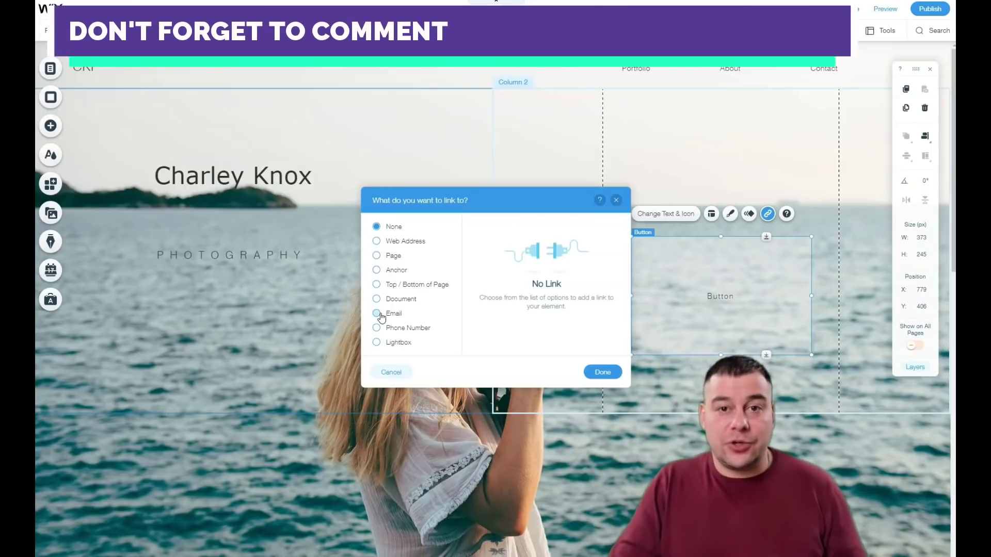
pyautogui.click(377, 314)
pyautogui.click(513, 282)
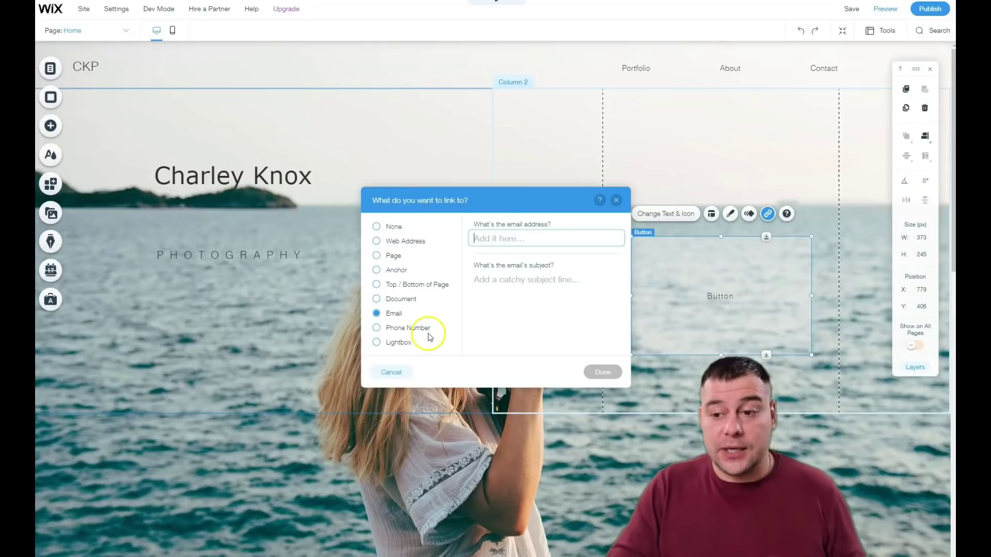
pyautogui.click(615, 201)
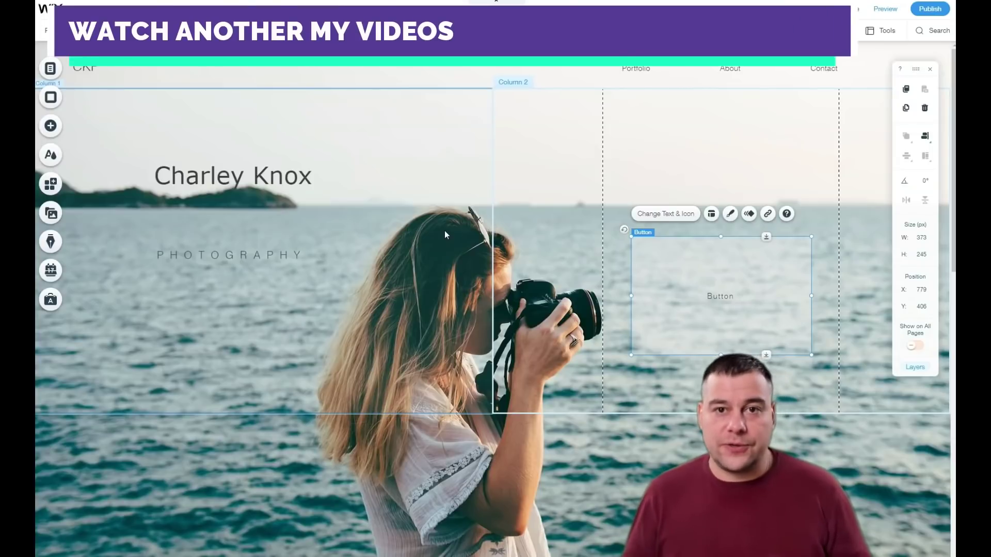
# Step: Review the Home page's strips and examine the layout options in the Home page's settings
pyautogui.scroll(-8, 420, 240)
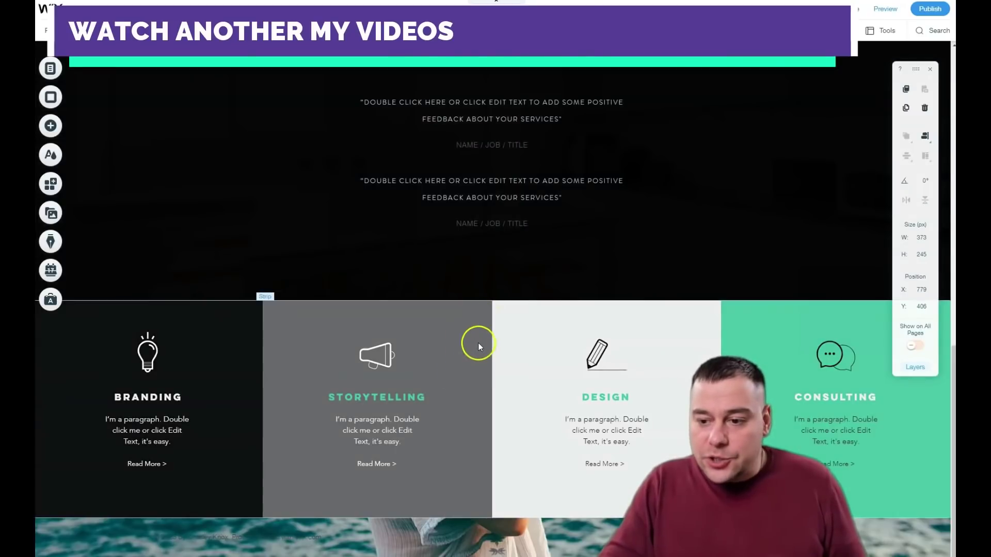
pyautogui.scroll(8, 463, 396)
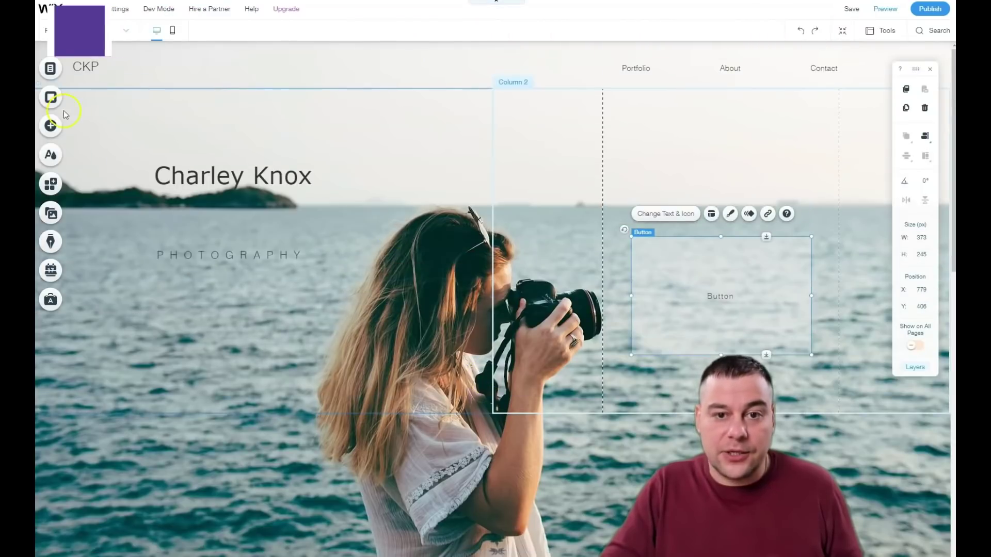
pyautogui.click(50, 68)
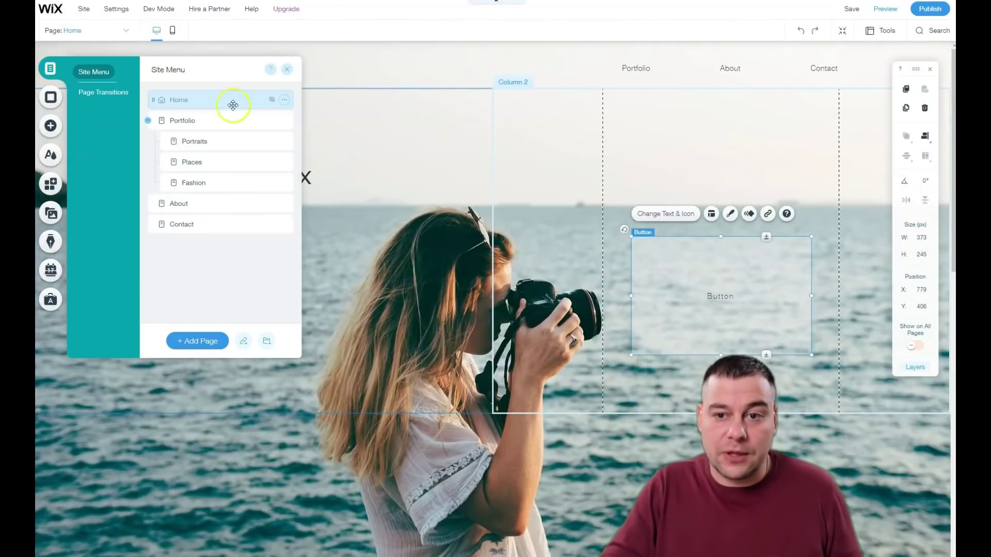
pyautogui.click(285, 101)
pyautogui.click(305, 99)
pyautogui.click(383, 95)
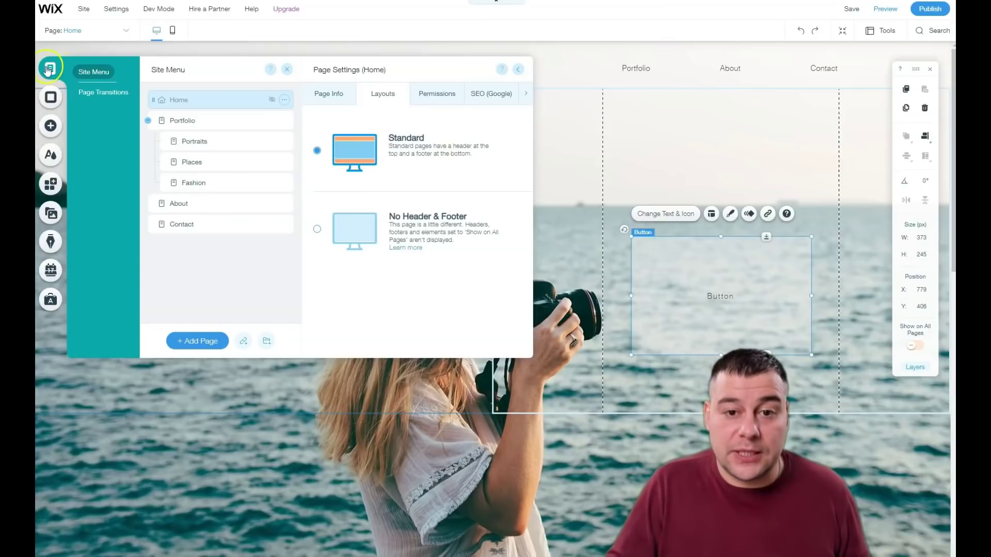
# Step: Check the site's color theme and browse the trending apps and business solutions in the Wix App Market
pyautogui.click(48, 156)
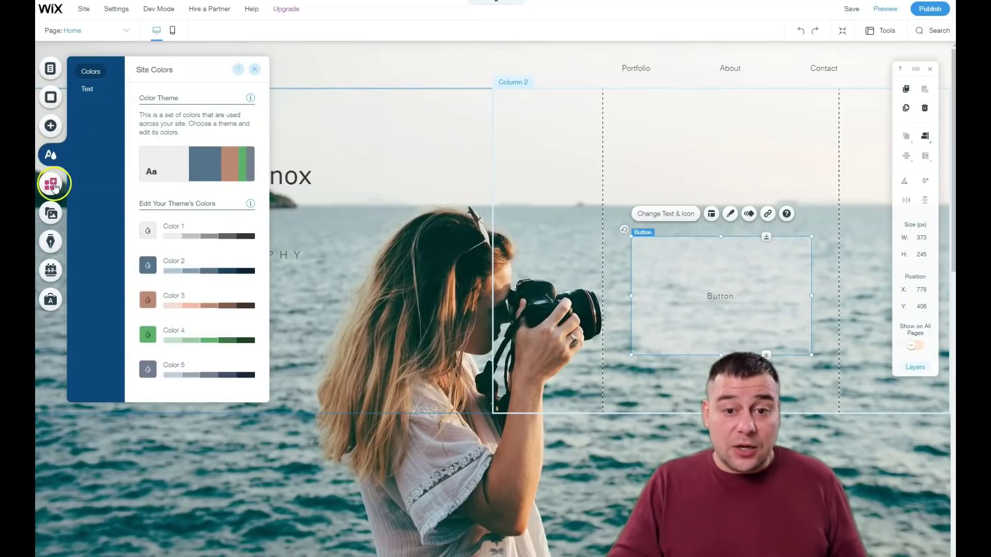
pyautogui.click(51, 185)
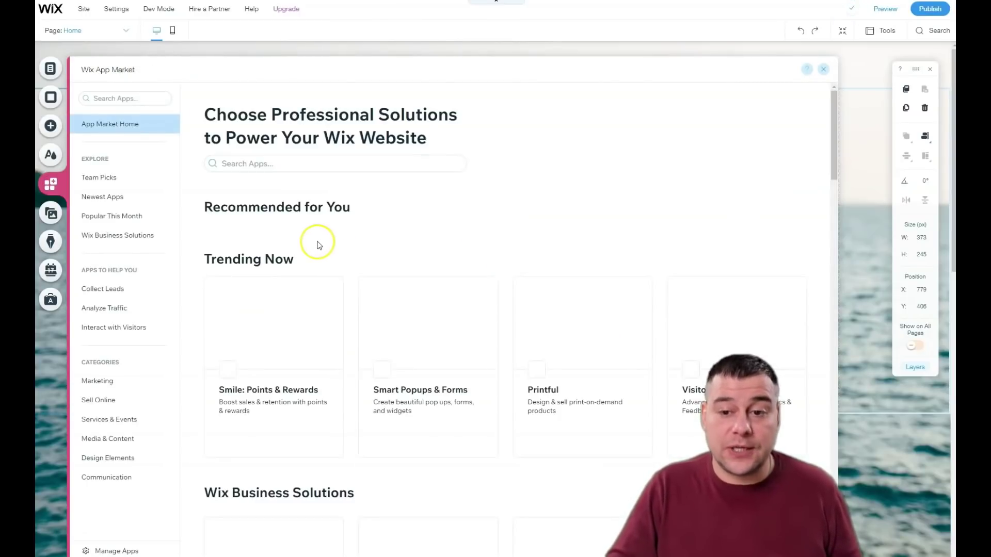
pyautogui.scroll(-7, 408, 317)
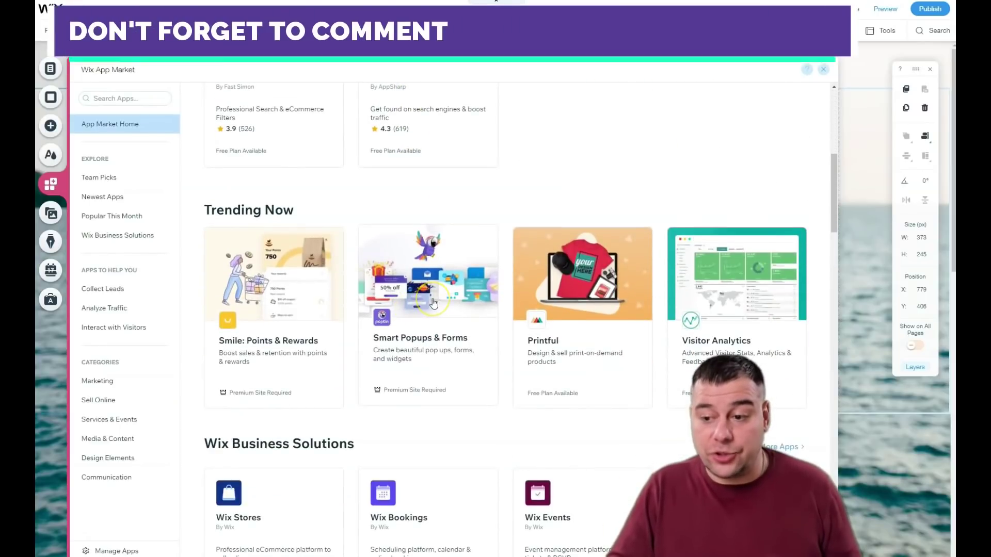
# Step: Browse the App Market home's Wix Business Solutions, Team Picks, Explore by Category, Made by Wix and Social Apps sections
pyautogui.scroll(-5, 434, 303)
pyautogui.scroll(-1, 433, 303)
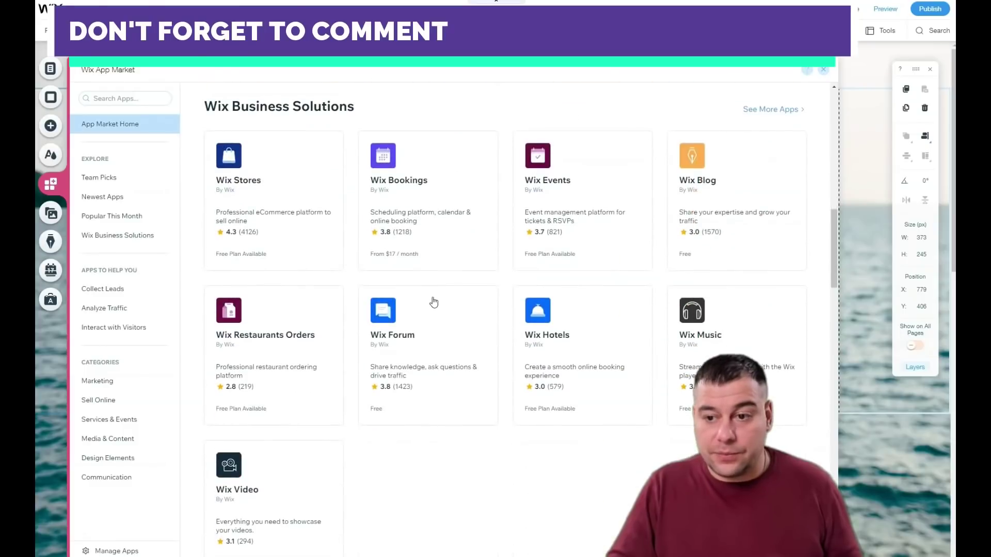
pyautogui.scroll(-4, 475, 316)
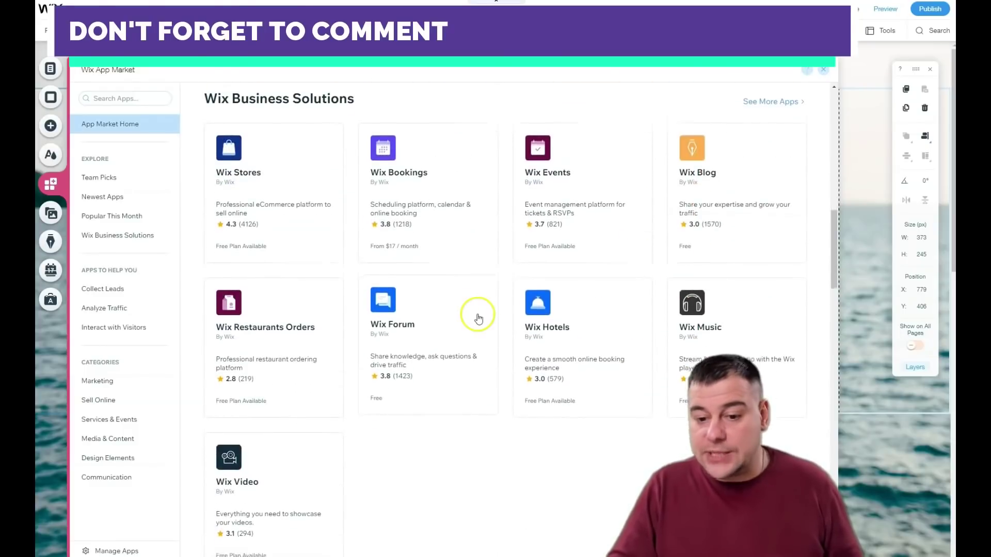
pyautogui.scroll(-4, 425, 267)
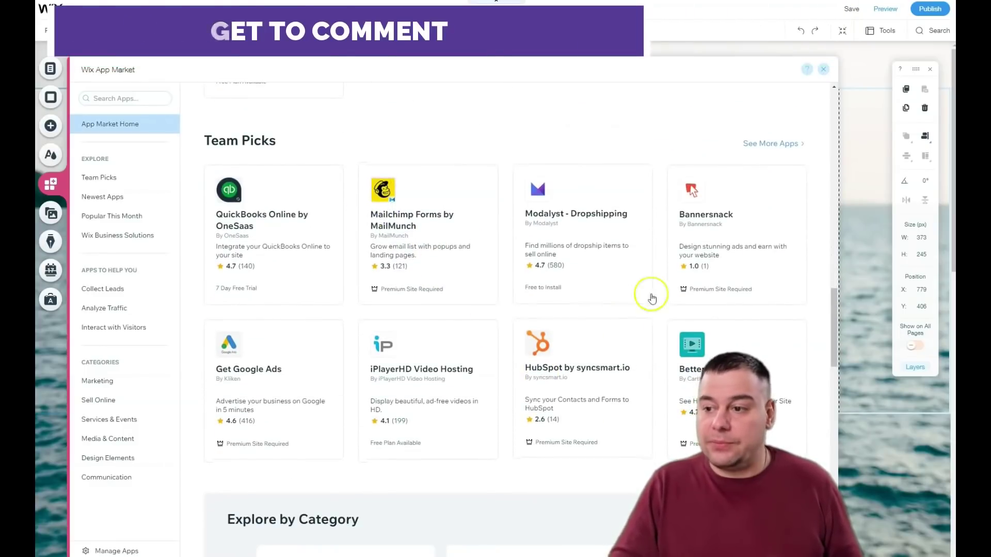
pyautogui.scroll(-2, 470, 249)
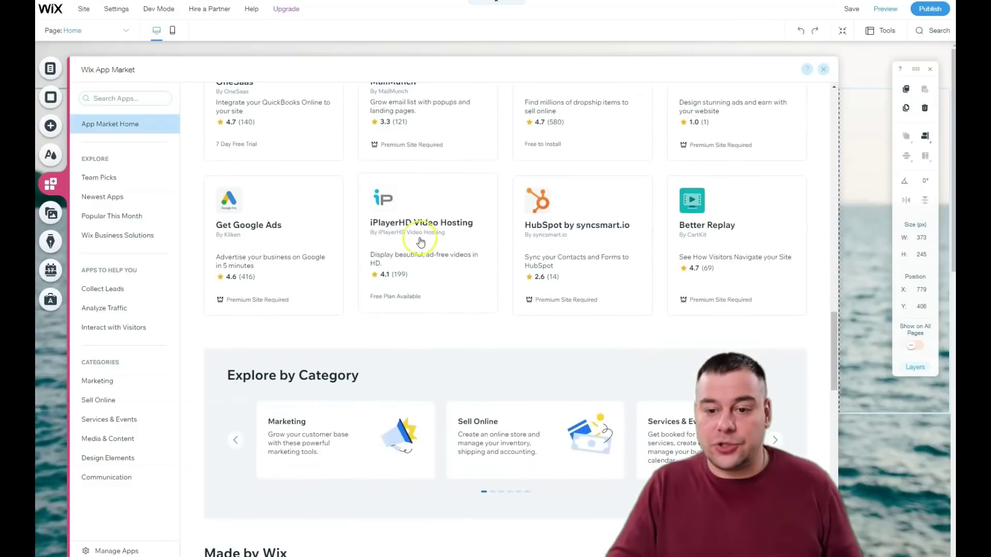
pyautogui.scroll(-2, 257, 249)
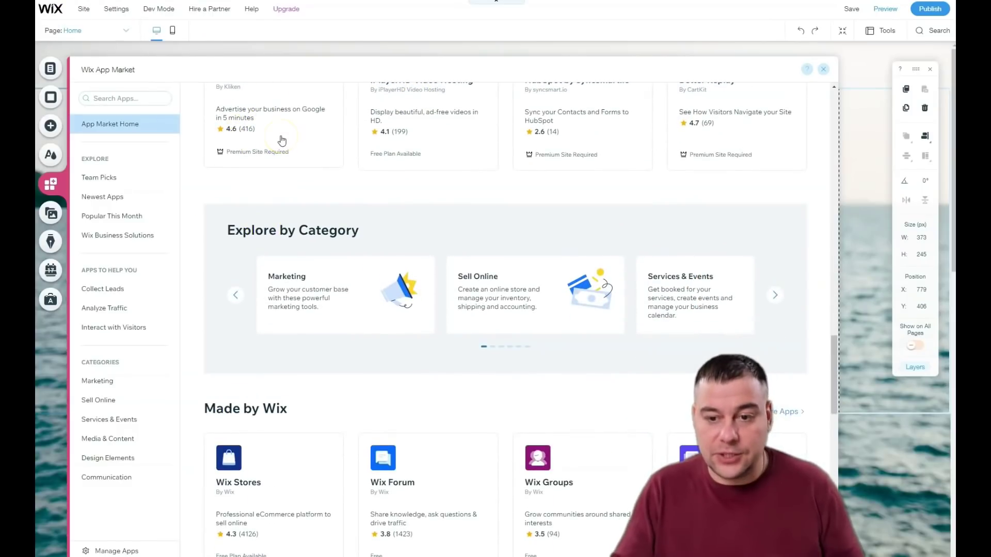
pyautogui.scroll(-4, 371, 155)
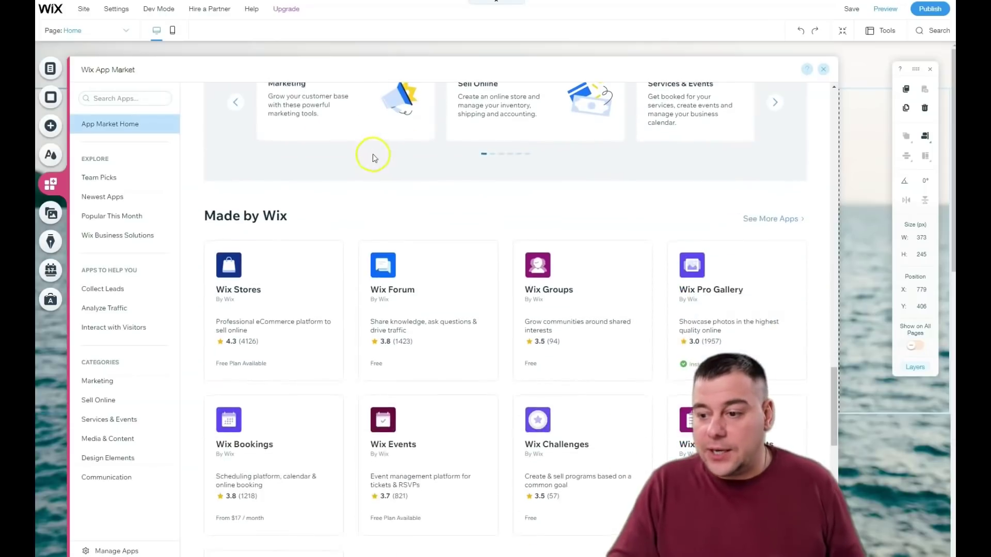
pyautogui.click(397, 193)
pyautogui.scroll(-6, 370, 187)
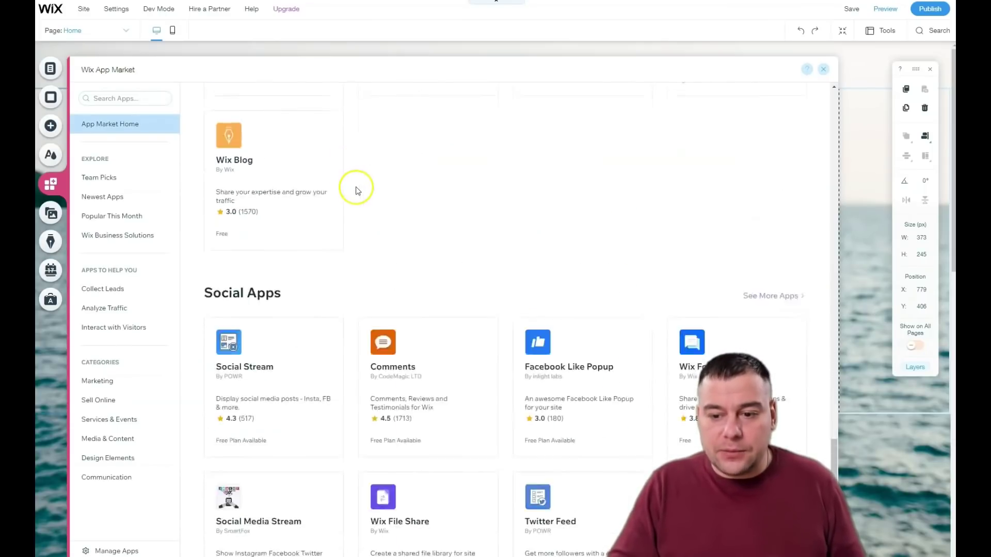
pyautogui.scroll(-2, 361, 192)
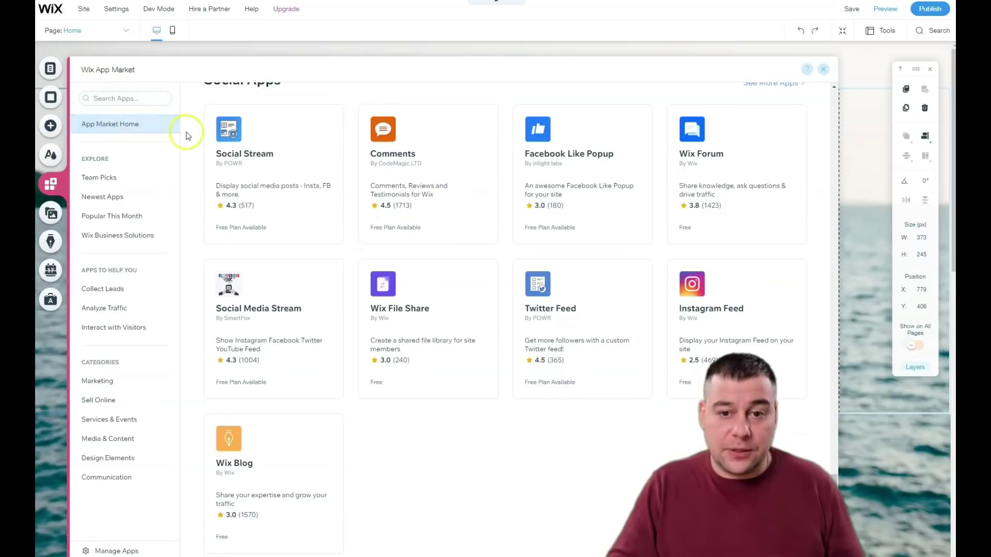
# Step: Examine the site's media options, including uploads, Photo Studio, Video Maker, and the free Wix and Shutterstock images and videos
pyautogui.click(50, 215)
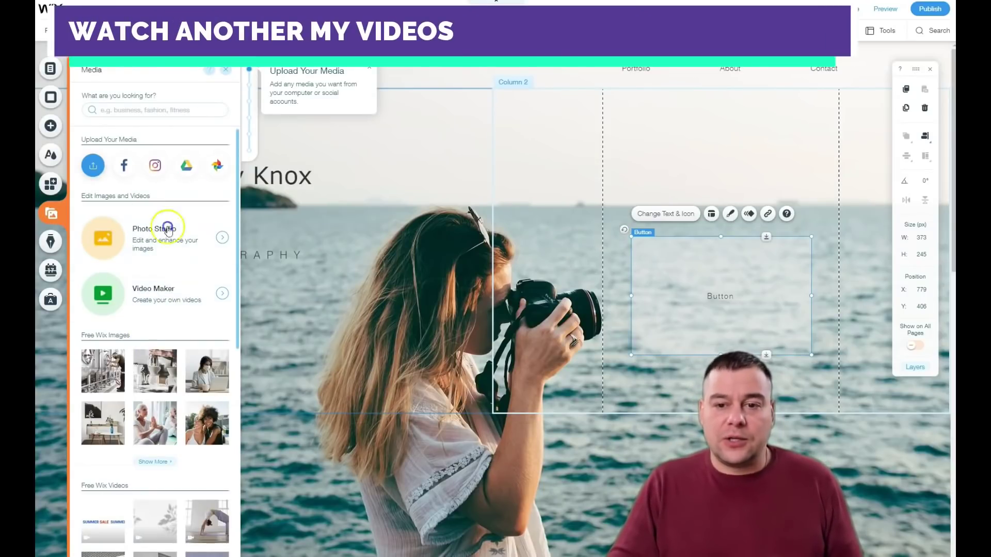
pyautogui.scroll(-4, 167, 234)
pyautogui.scroll(-4, 166, 246)
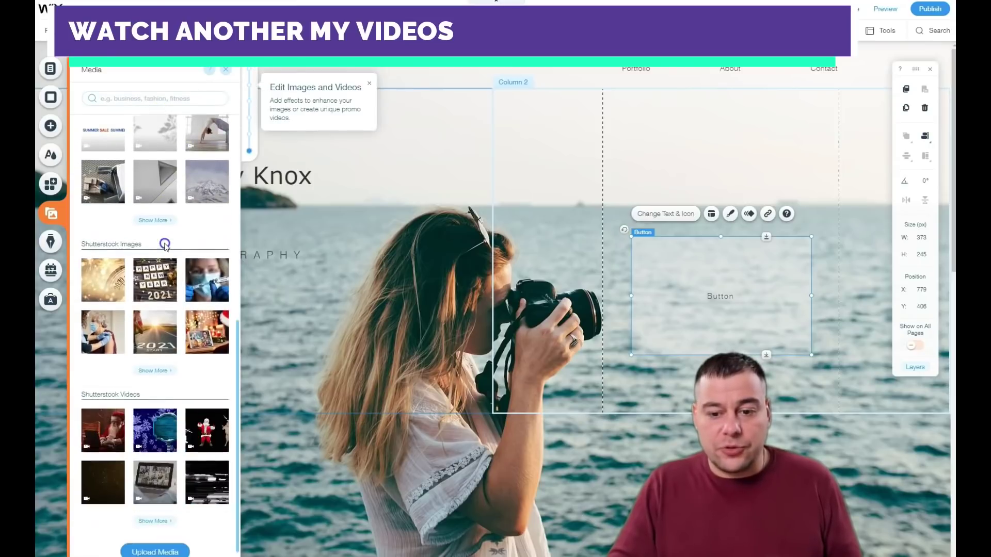
pyautogui.click(226, 70)
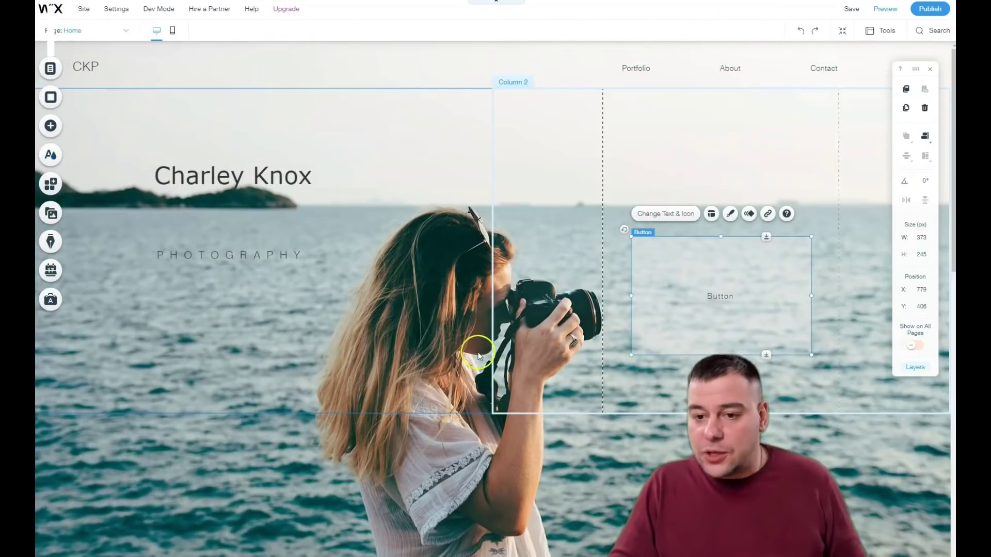
# Step: Set the Testimonials strip's background to the dark gray site color #303030
pyautogui.scroll(-12, 477, 355)
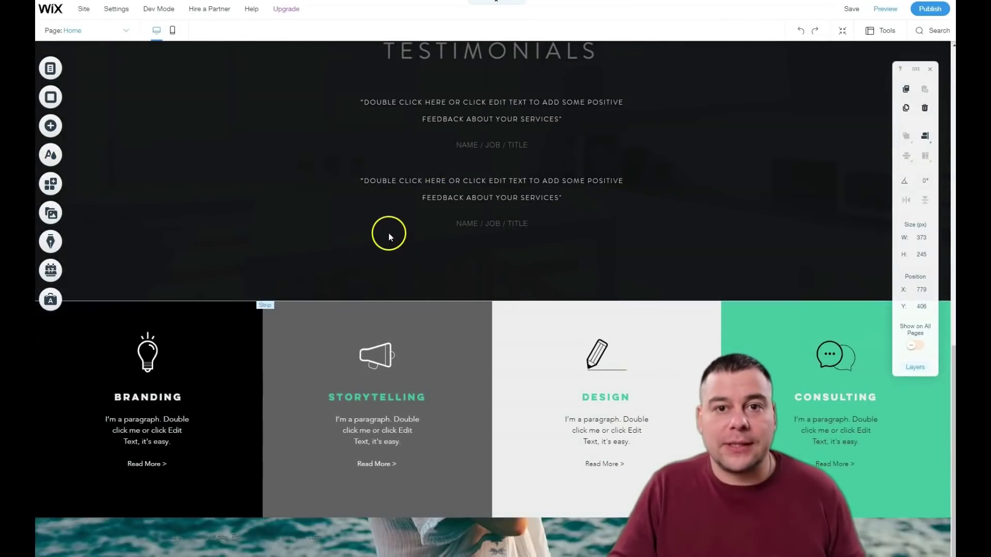
pyautogui.scroll(3, 380, 247)
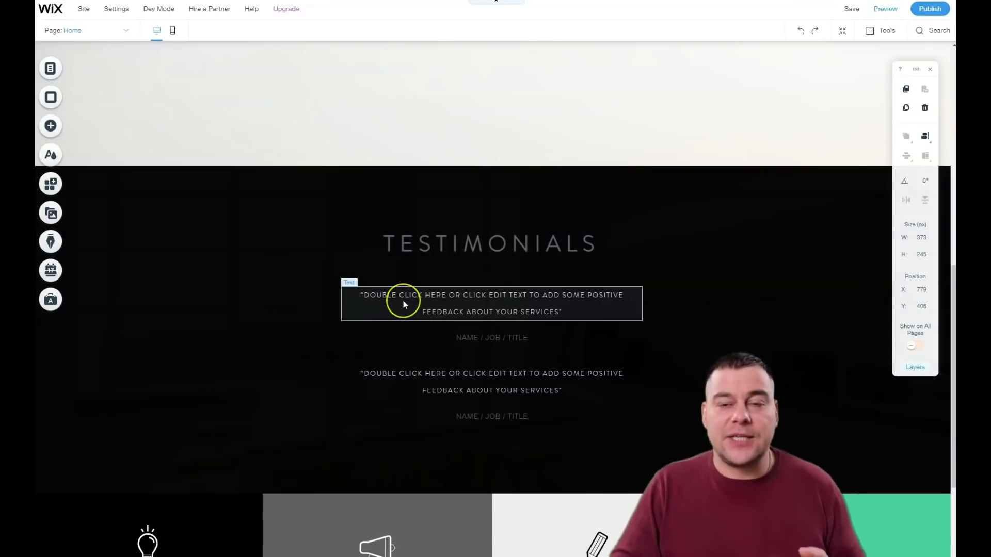
pyautogui.scroll(5, 403, 296)
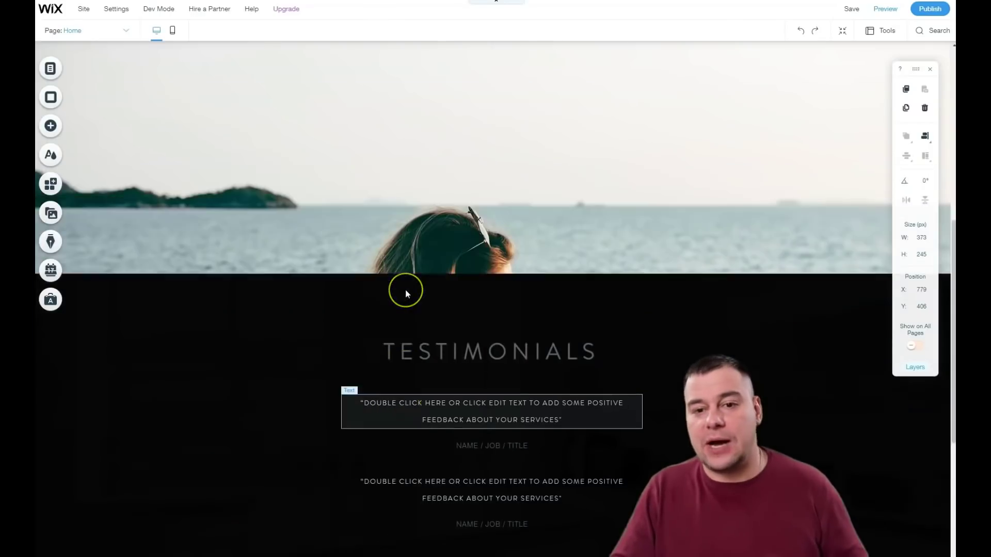
pyautogui.scroll(-6, 405, 294)
pyautogui.click(261, 297)
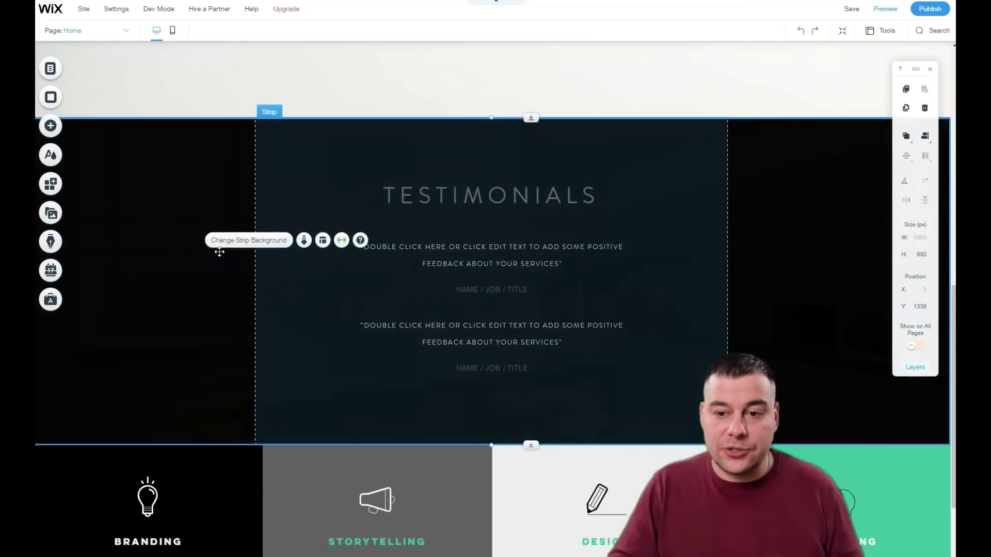
pyautogui.click(239, 244)
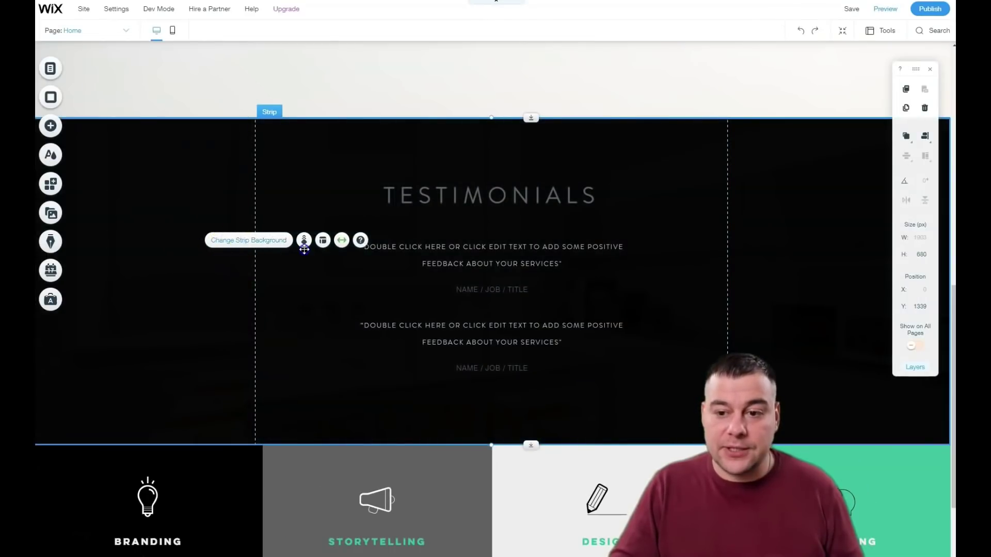
pyautogui.click(188, 180)
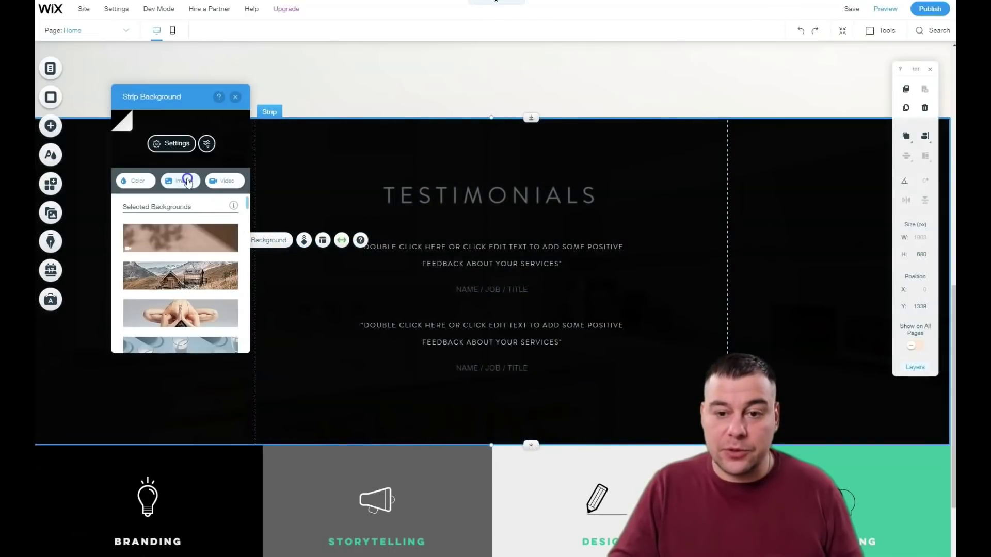
pyautogui.click(137, 182)
pyautogui.click(161, 251)
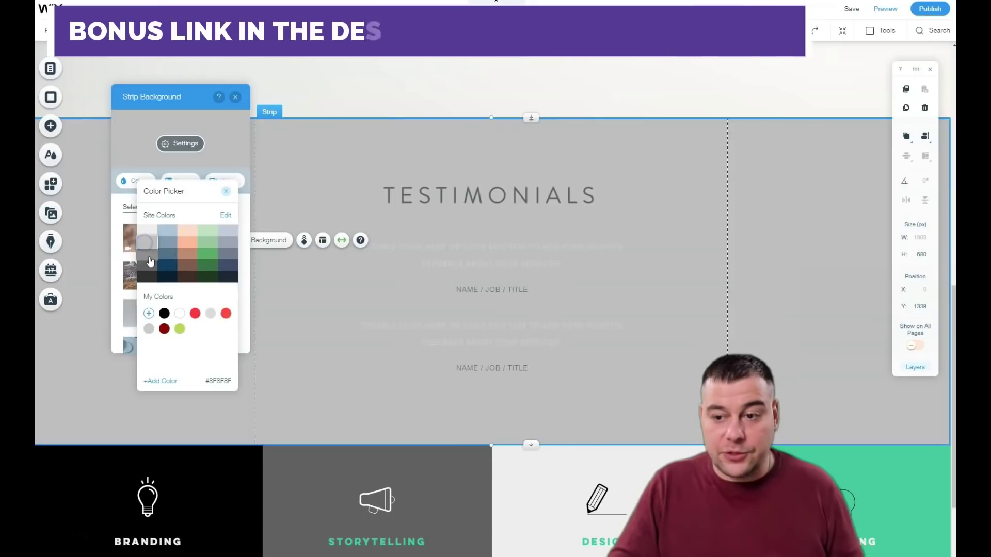
pyautogui.click(149, 257)
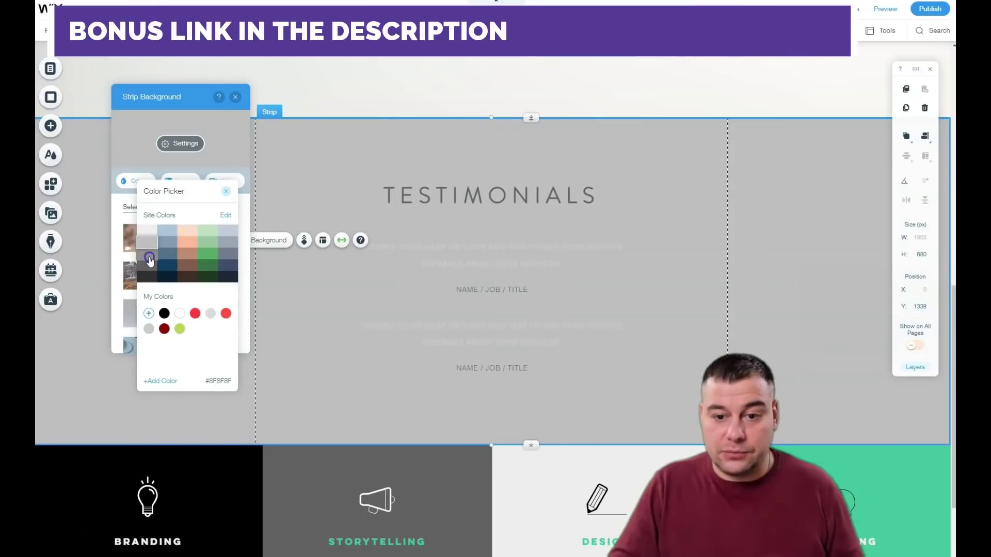
pyautogui.click(148, 277)
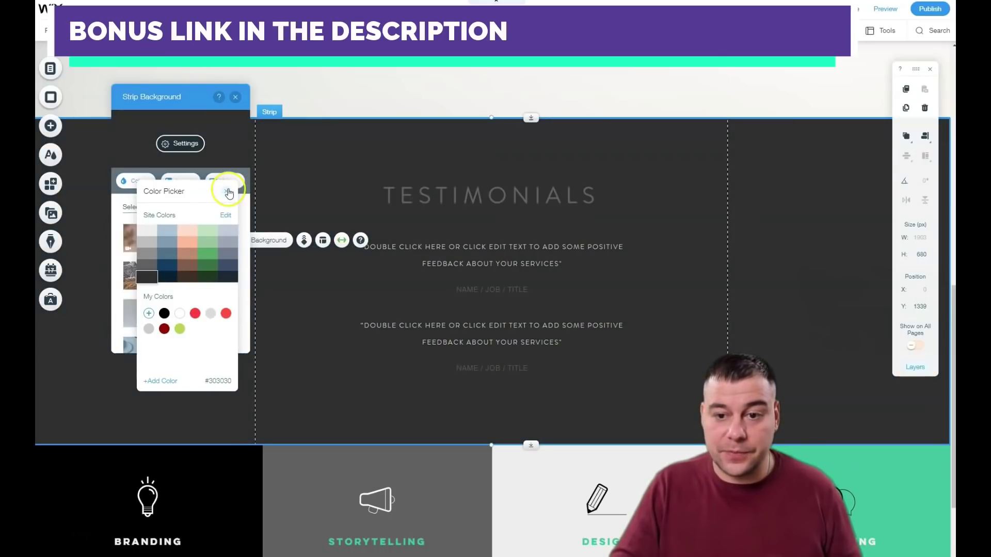
pyautogui.click(229, 192)
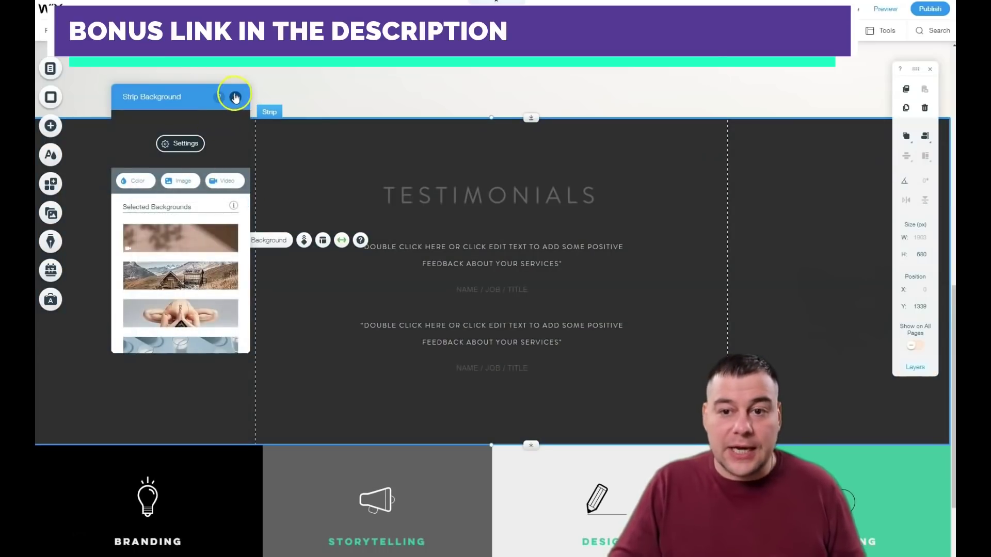
pyautogui.click(235, 97)
pyautogui.scroll(-3, 553, 277)
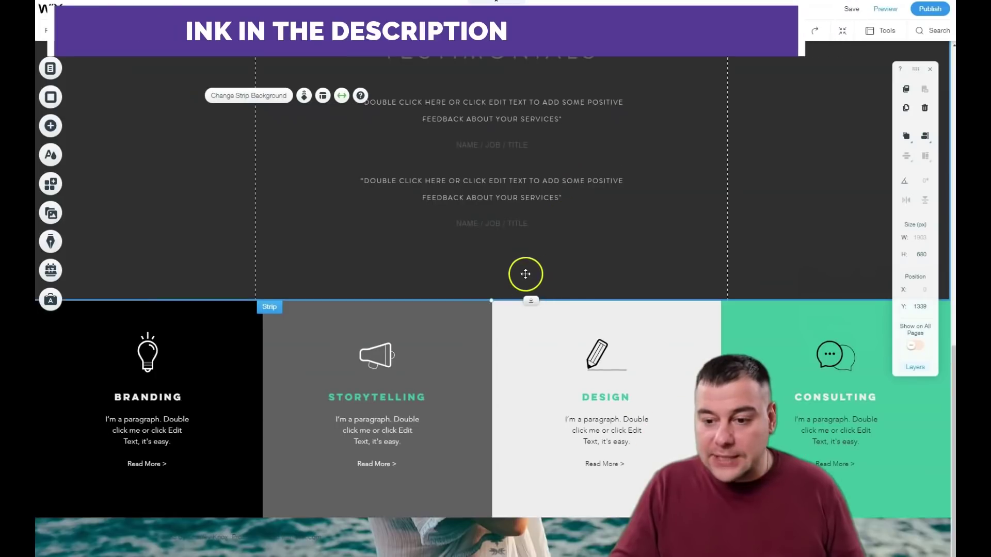
pyautogui.click(308, 258)
pyautogui.click(279, 261)
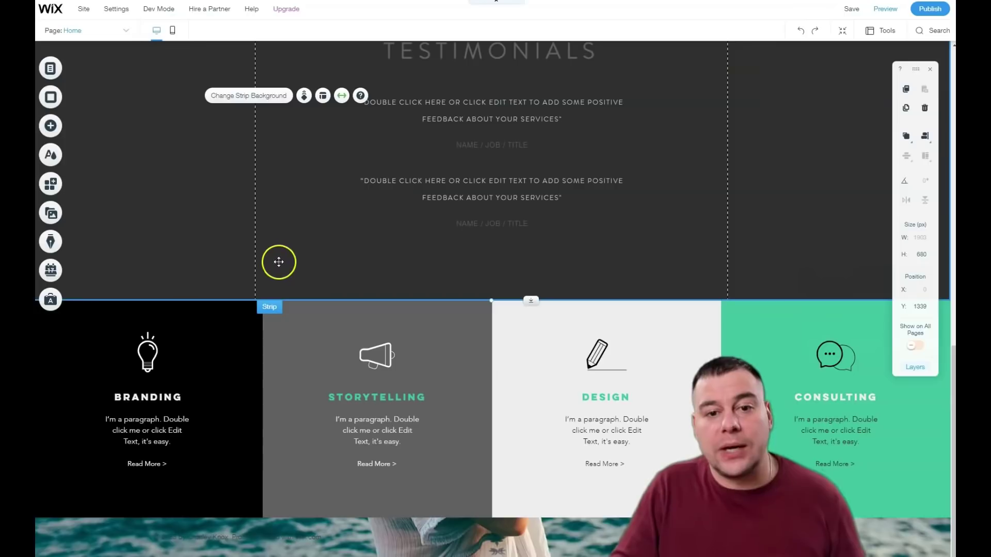